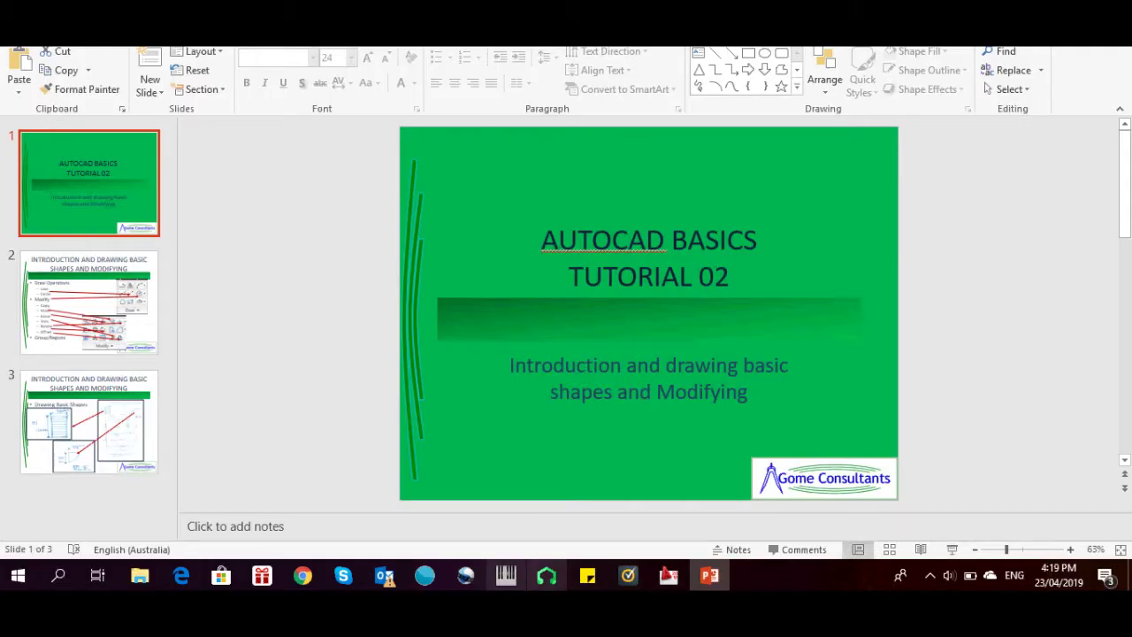
- Switch from PowerPoint to AutoCAD and frame the three rectangles and short line
key(alt+Tab)
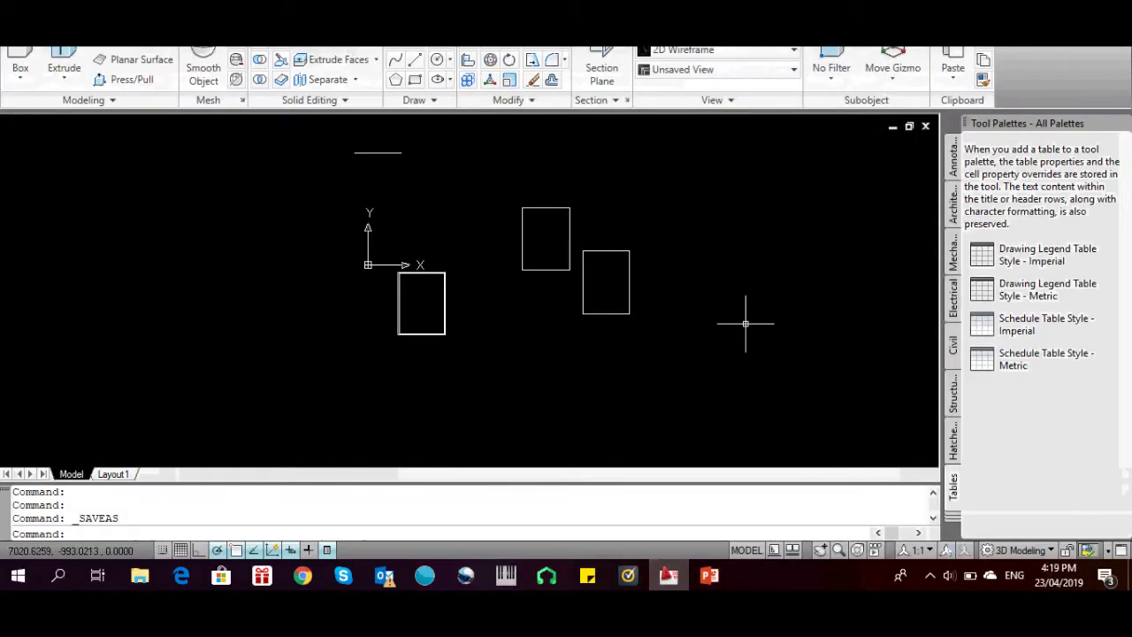
scroll(480, 245, down, 2)
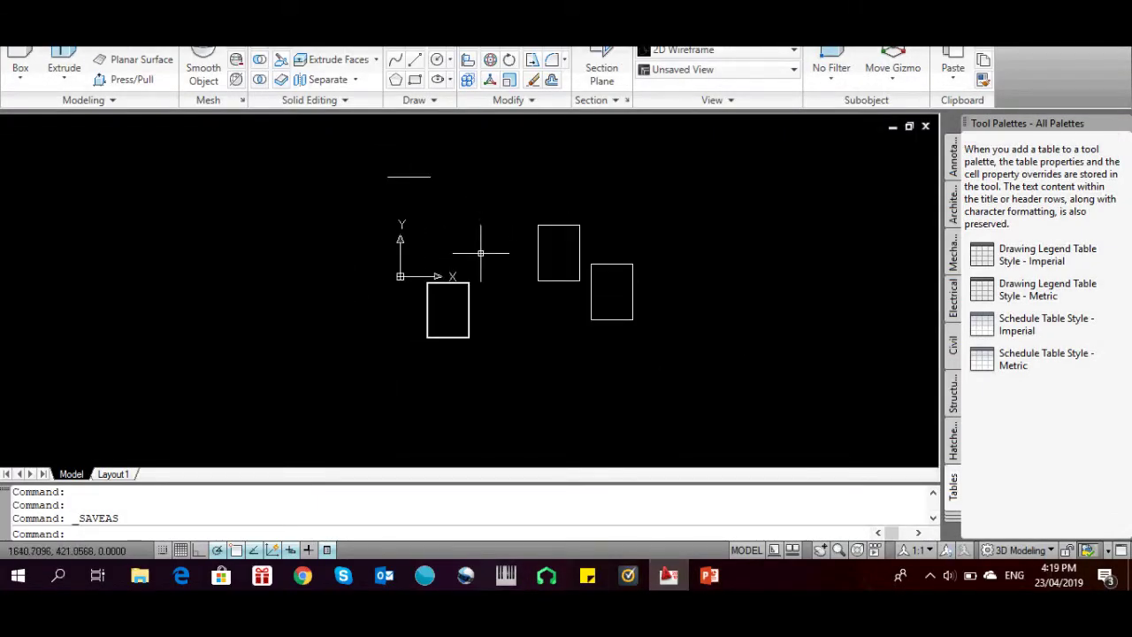
scroll(452, 291, up, 3)
scroll(475, 297, down, 2)
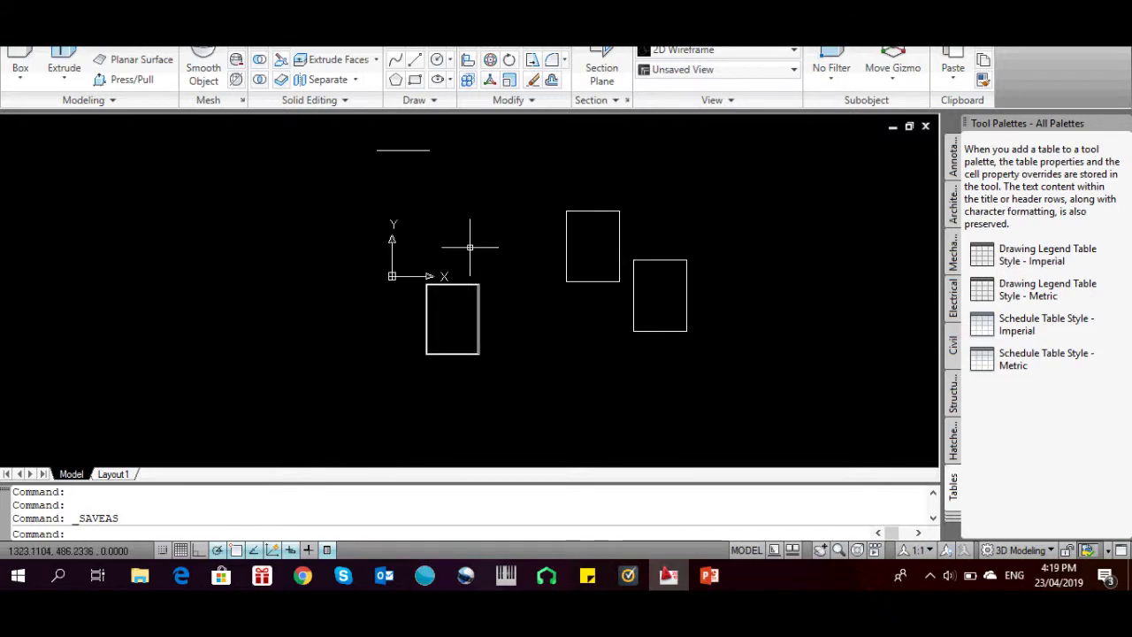
scroll(478, 292, down, 2)
scroll(523, 233, up, 1)
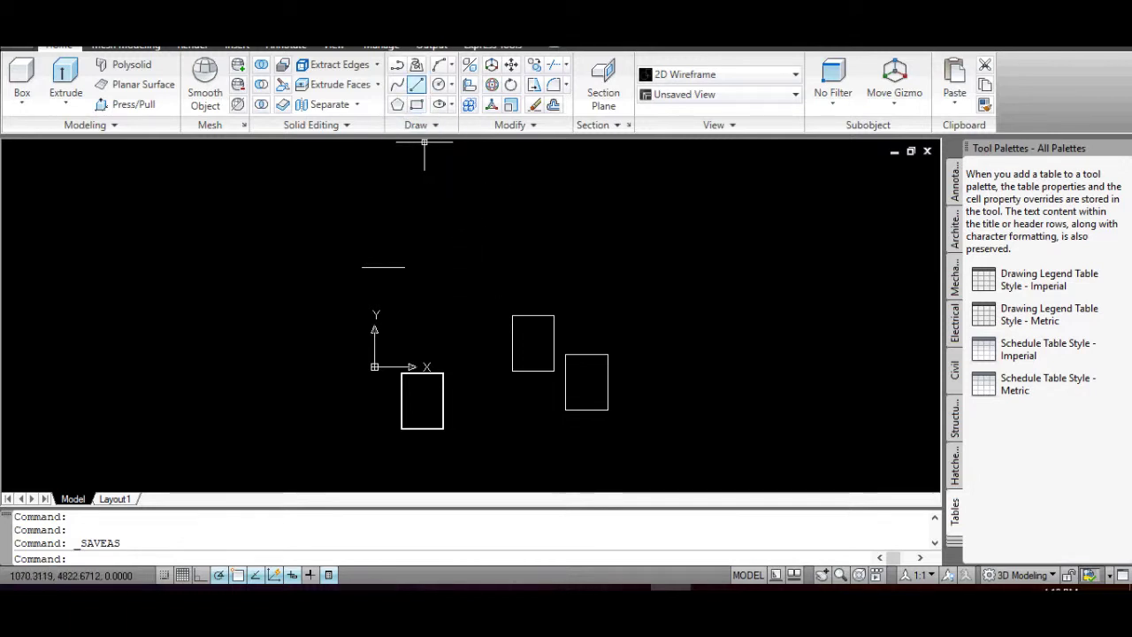
- Draw two 890-unit lines above the rectangles, one running down, then one running right
click(416, 84)
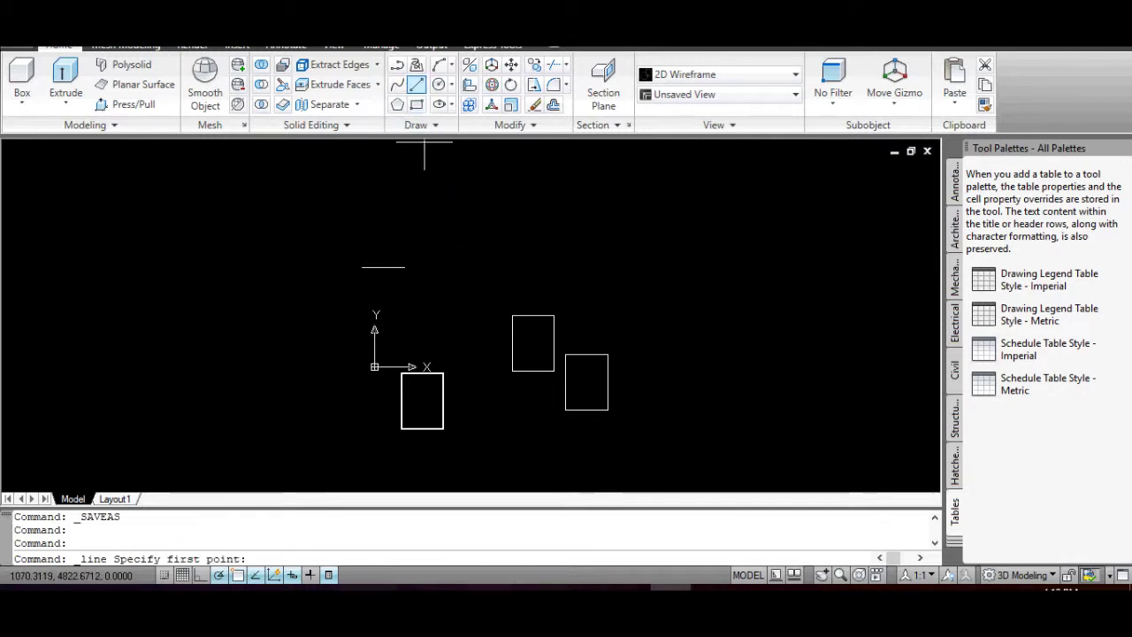
click(491, 186)
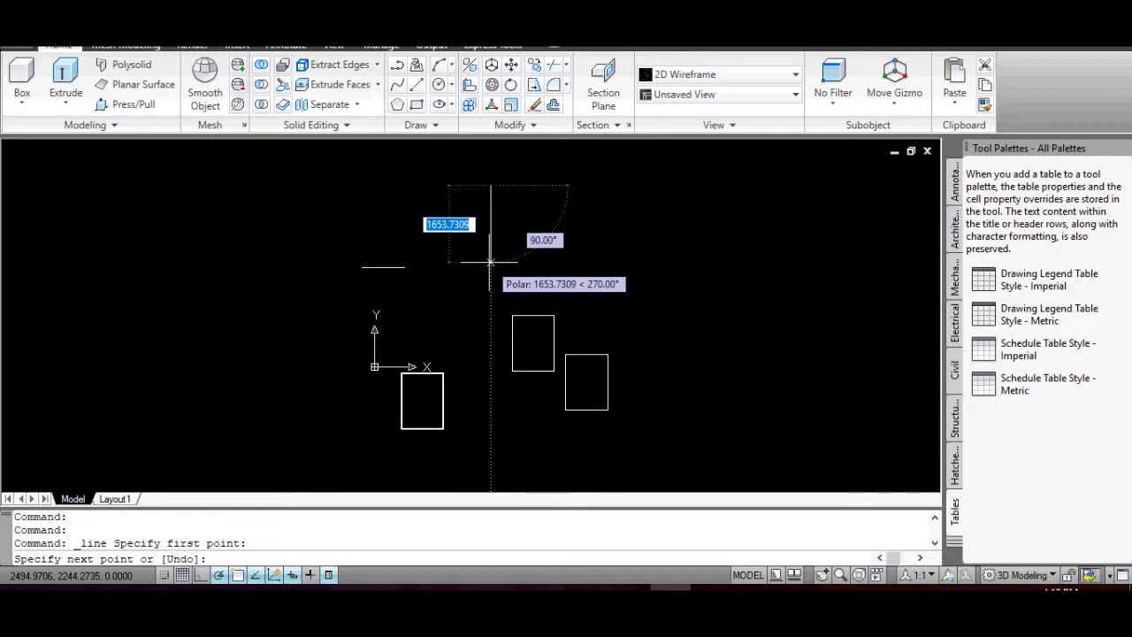
text(89)
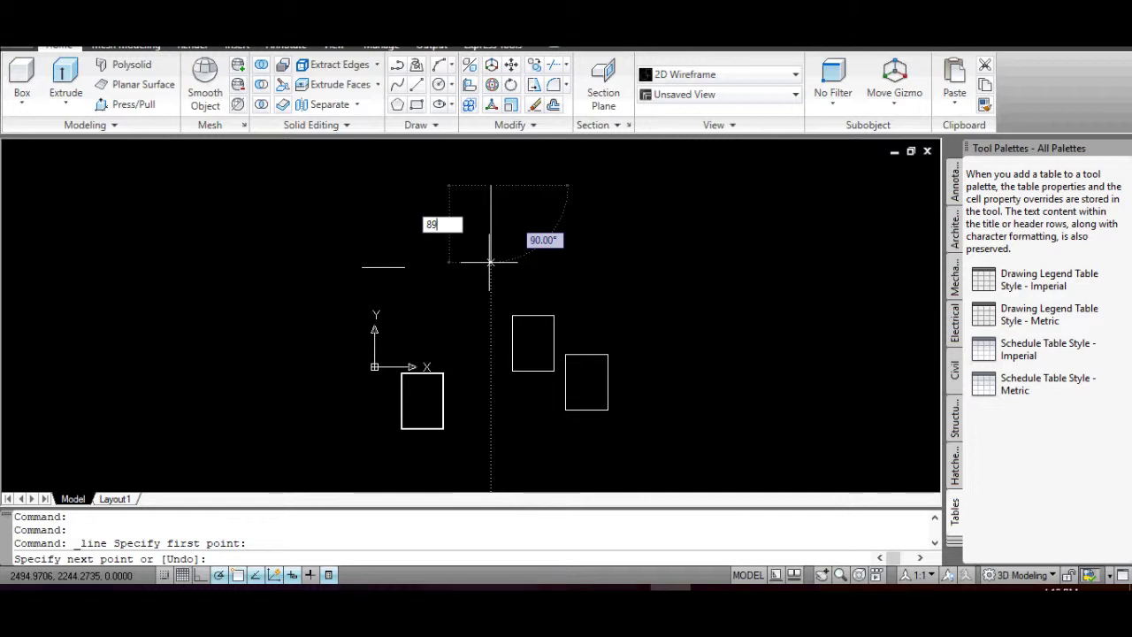
text(0)
key(Return)
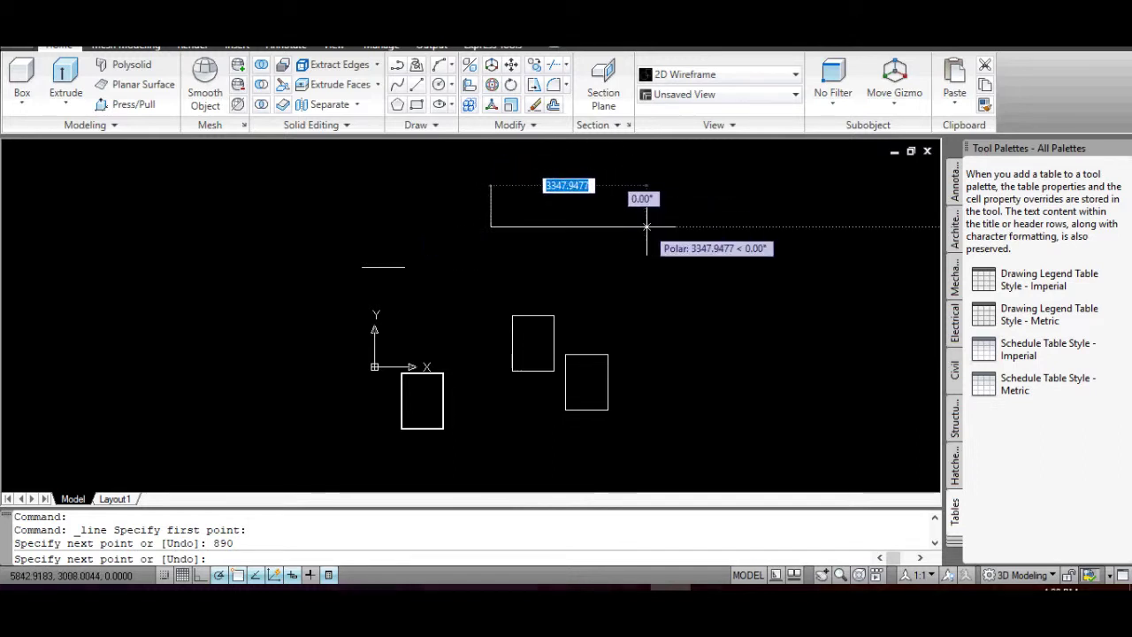
text(890)
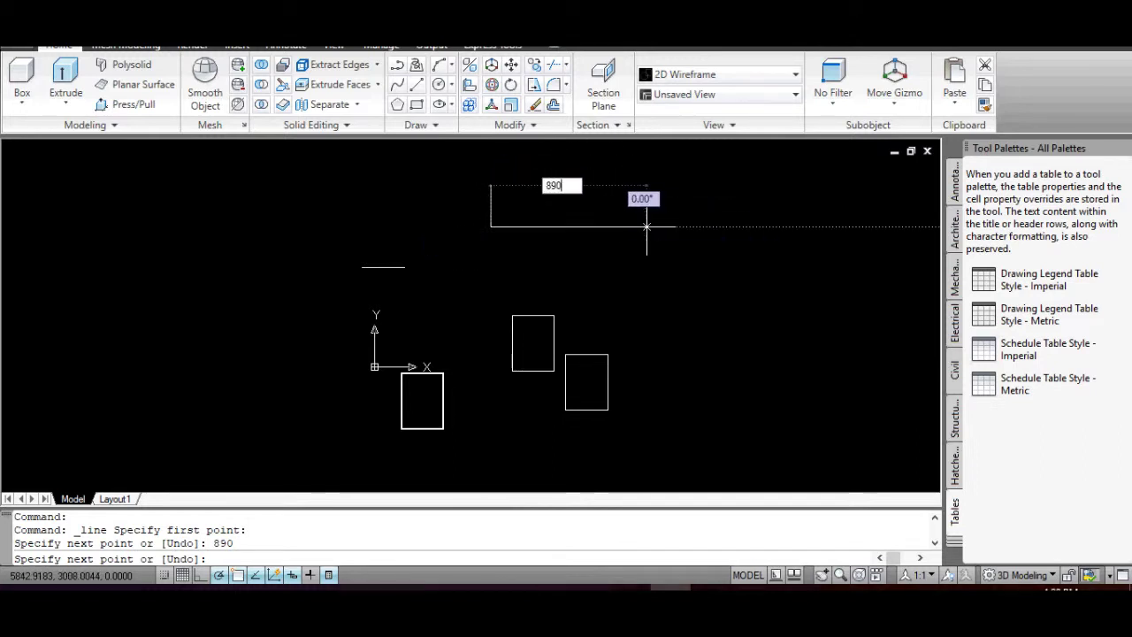
key(Return)
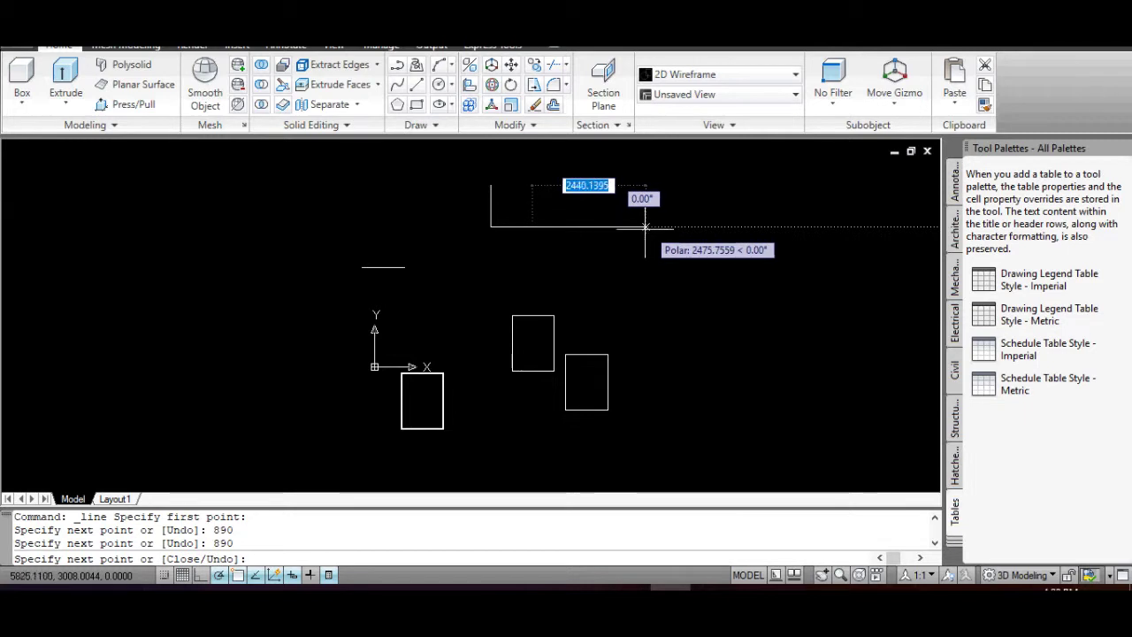
key(Escape)
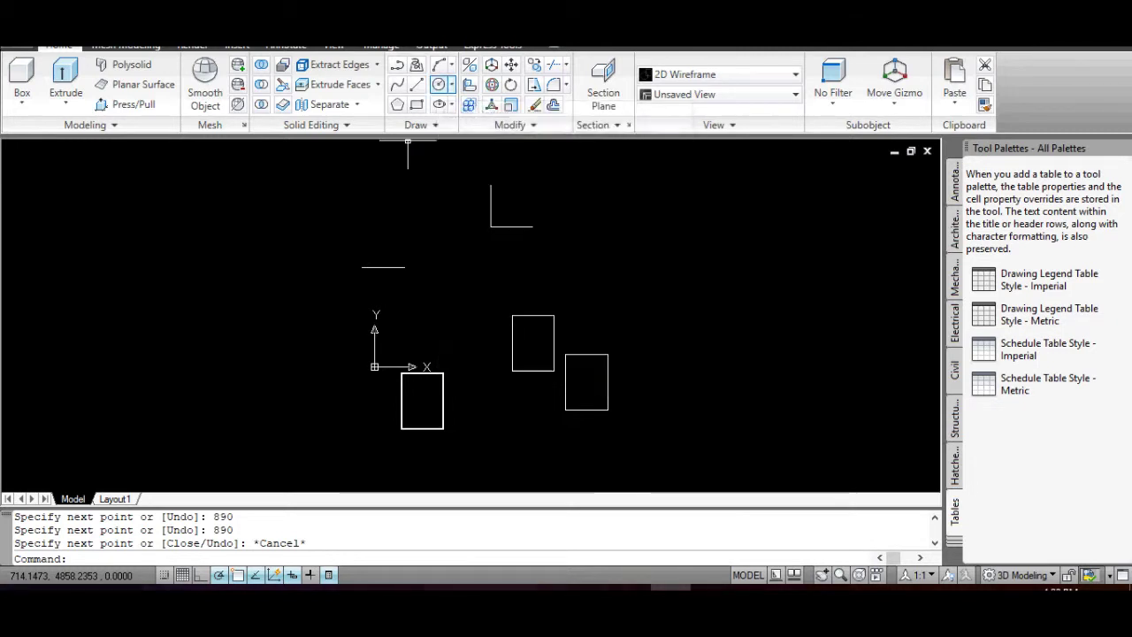
- Draw a radius-890 circle centred on the L's corner, reaching the horizontal line's end
click(439, 84)
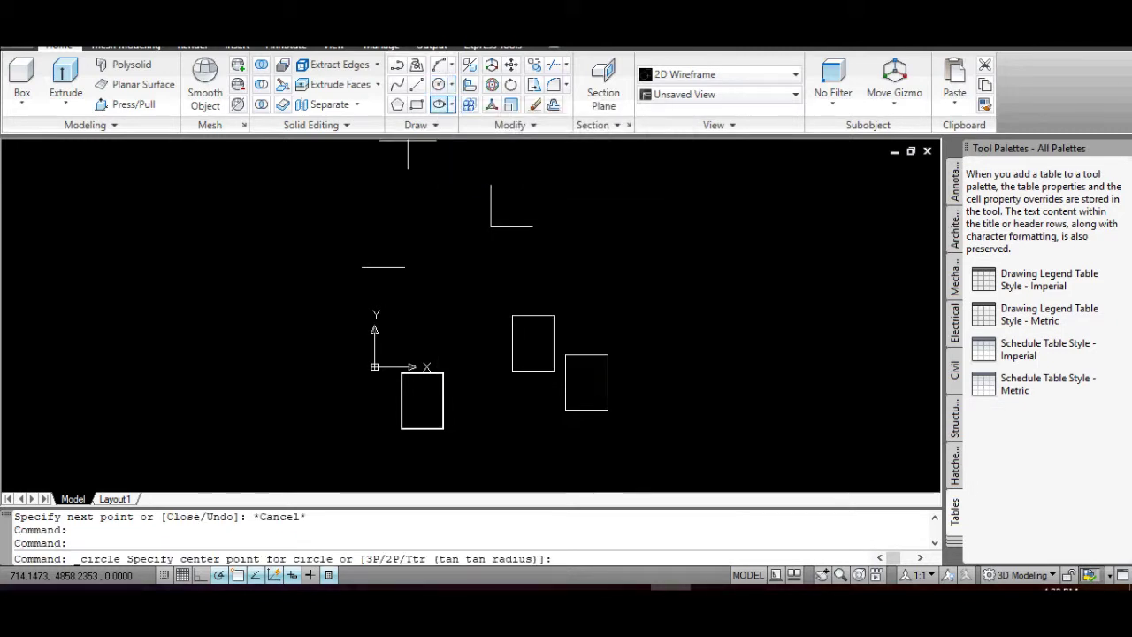
click(491, 185)
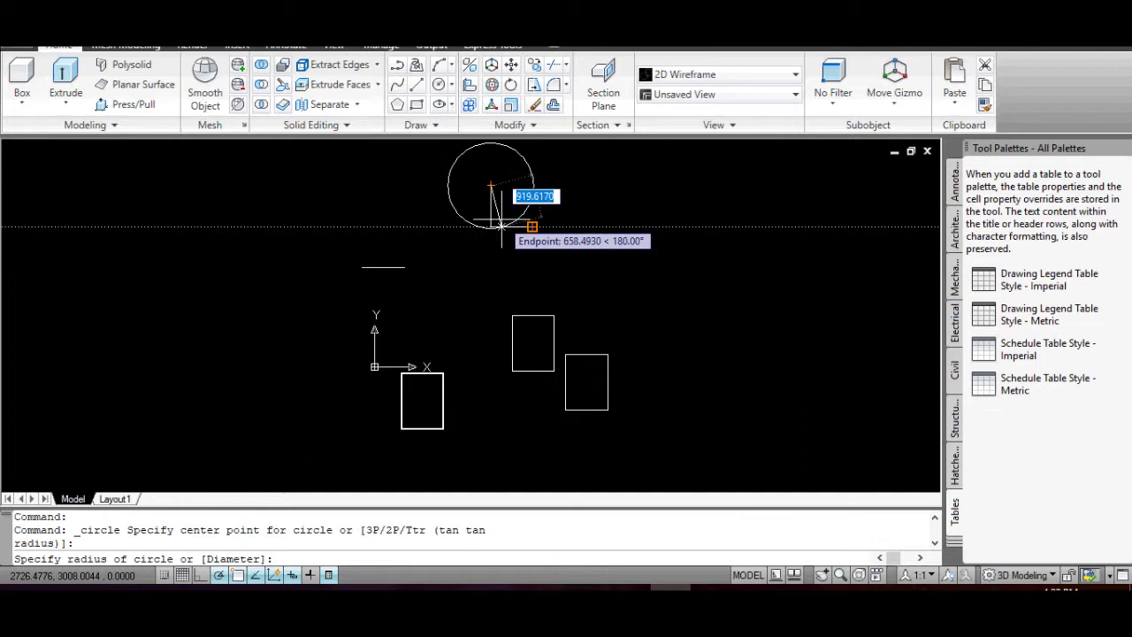
key(Escape)
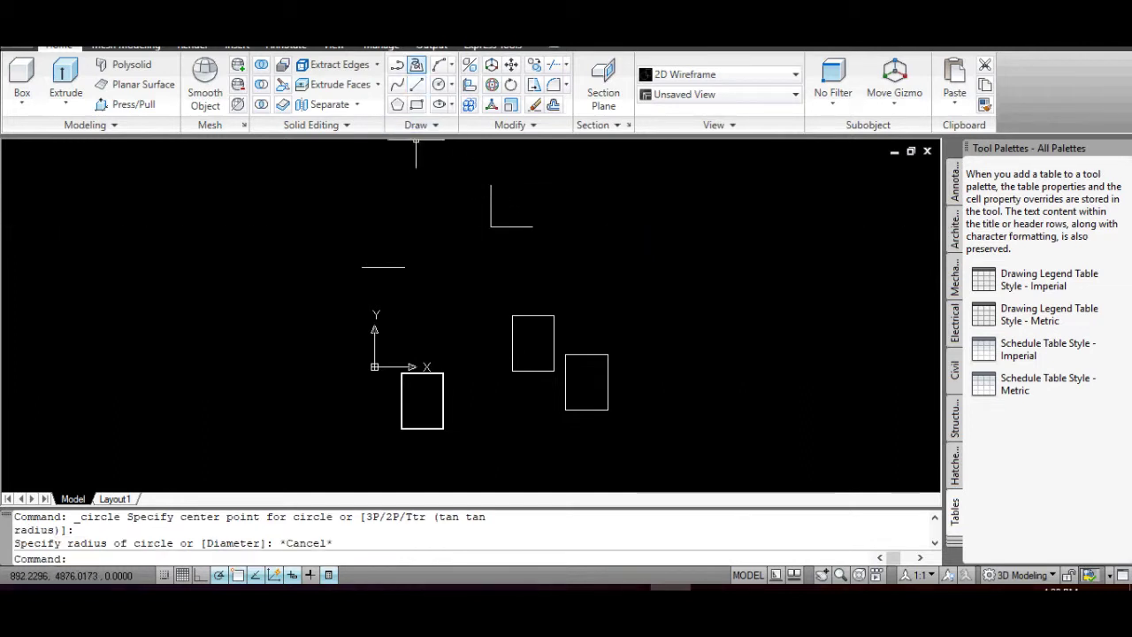
click(438, 84)
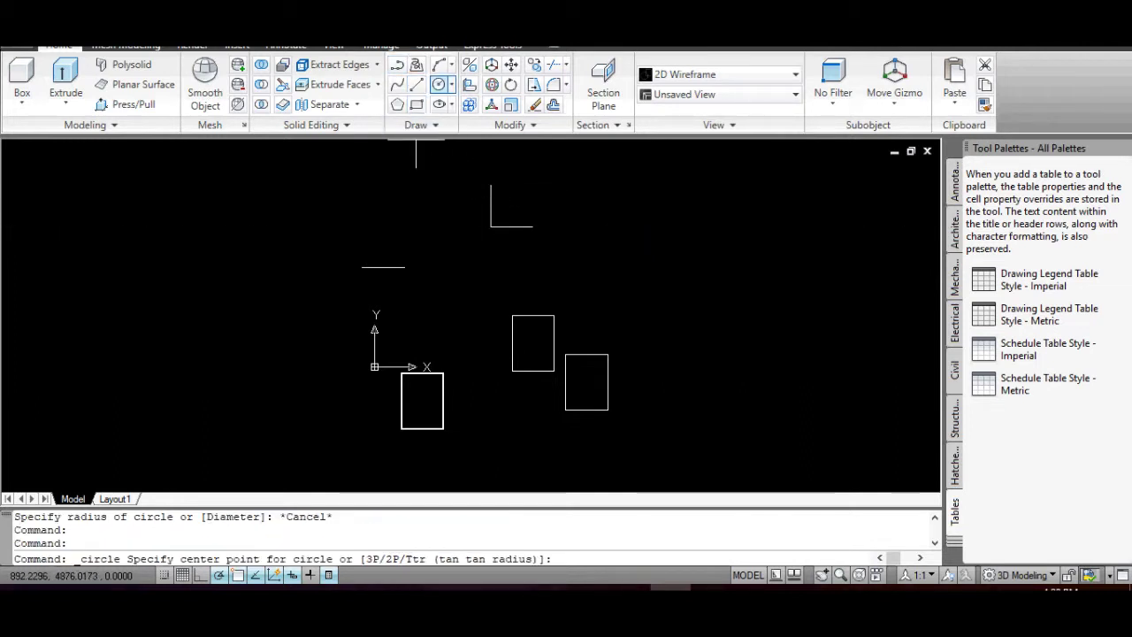
click(491, 227)
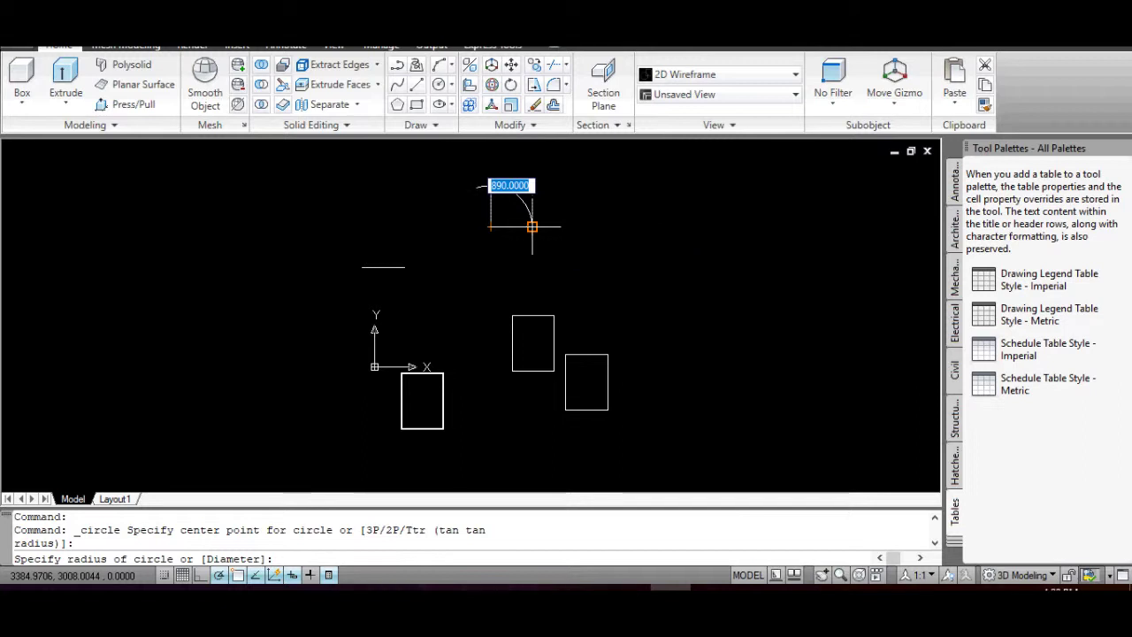
click(531, 226)
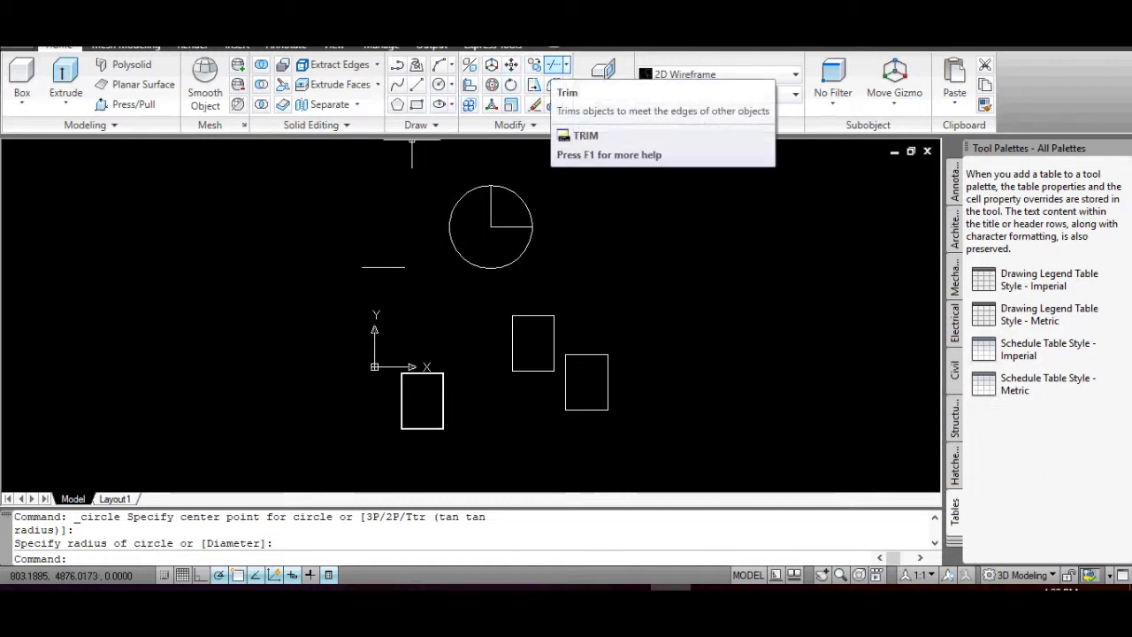
- Trim the circle against both lines, keeping only the quarter arc between them
click(555, 65)
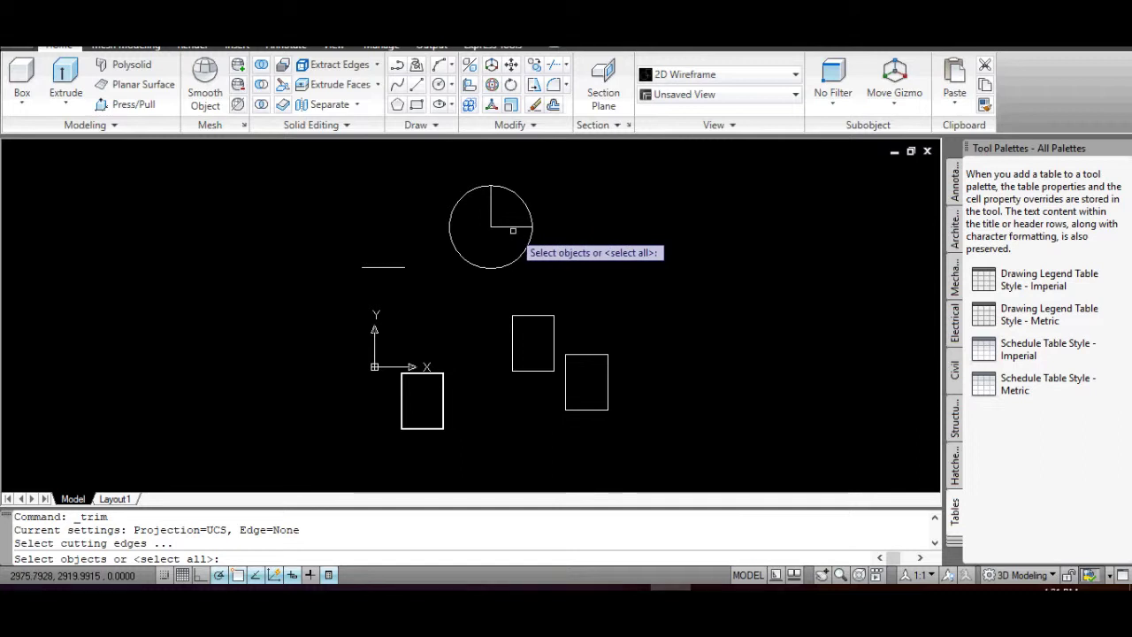
click(512, 226)
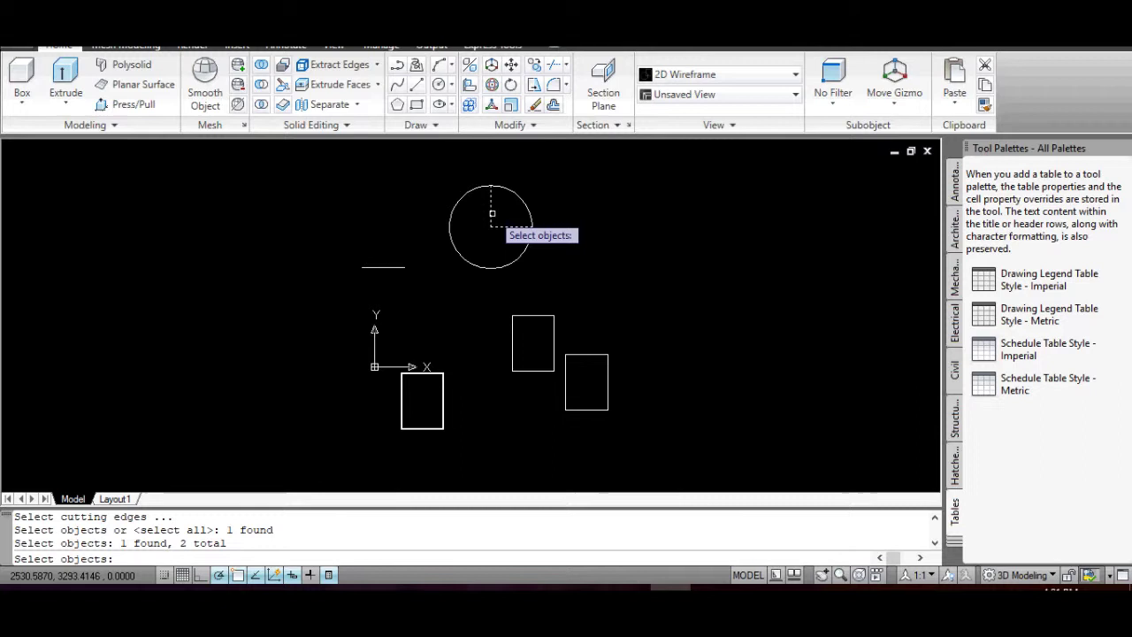
key(Return)
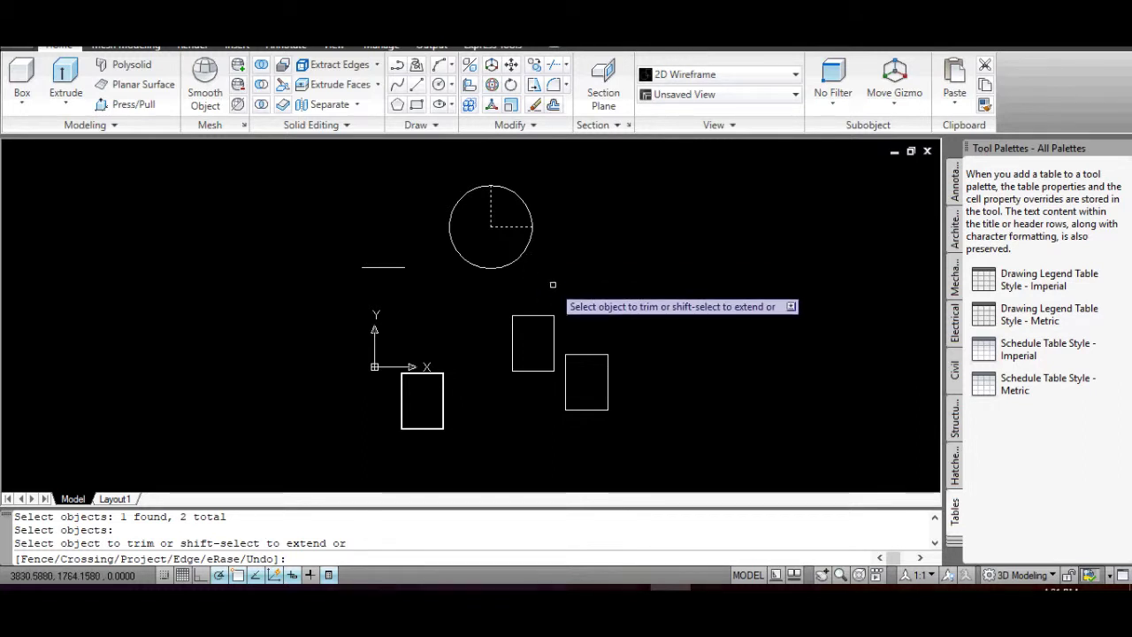
click(514, 261)
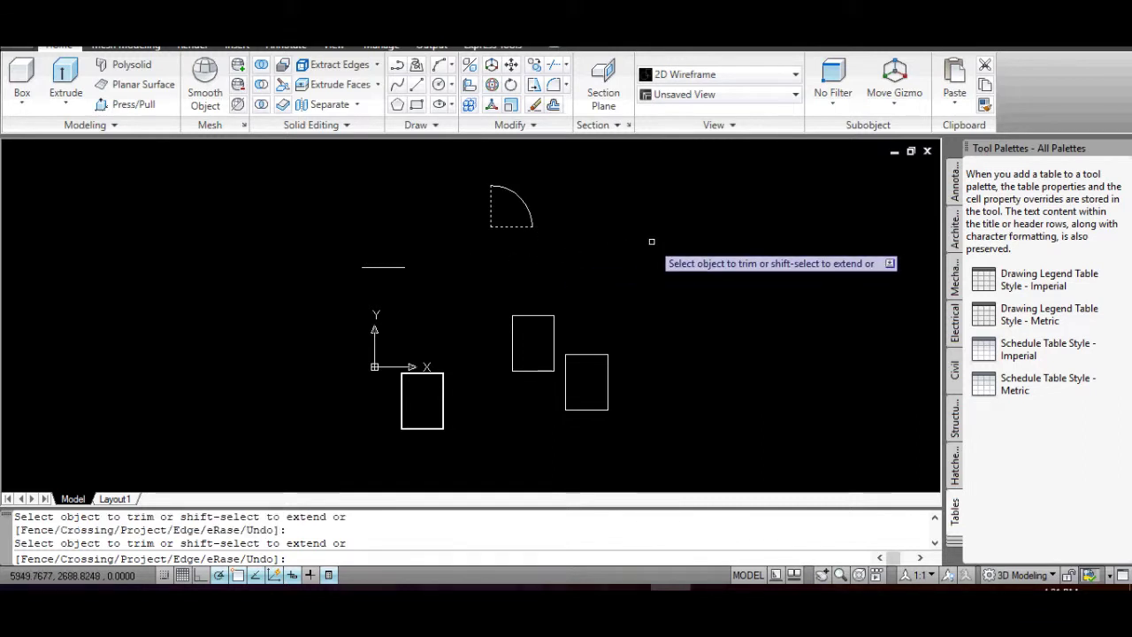
- End trimming, select the quarter arc to inspect it, then clear the selection
key(Escape)
scroll(682, 266, down, 2)
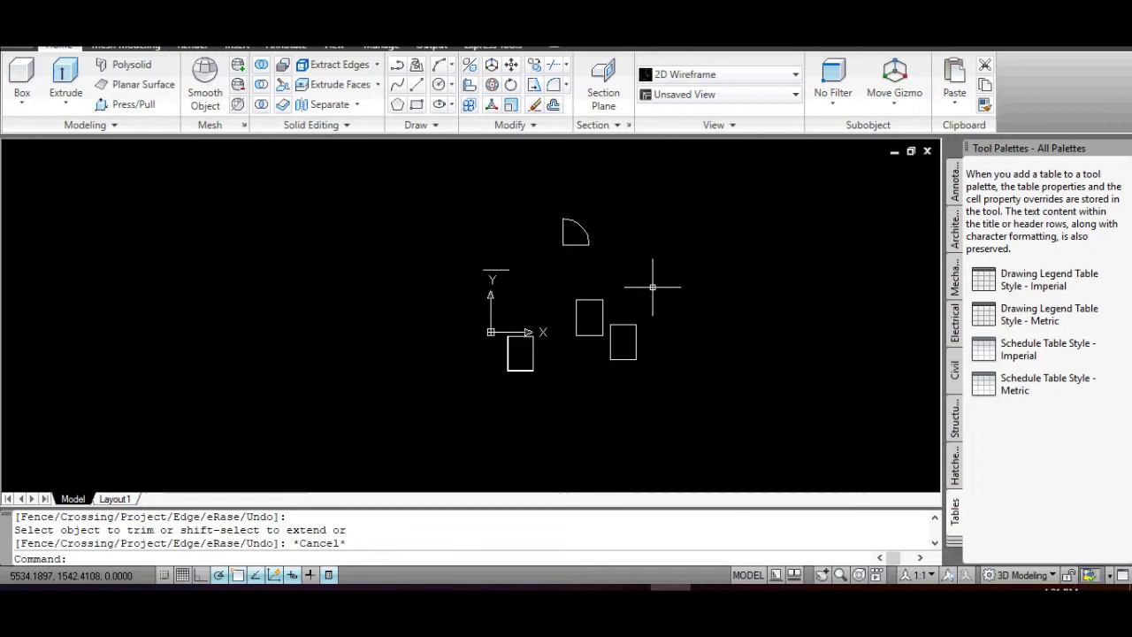
scroll(590, 247, up, 3)
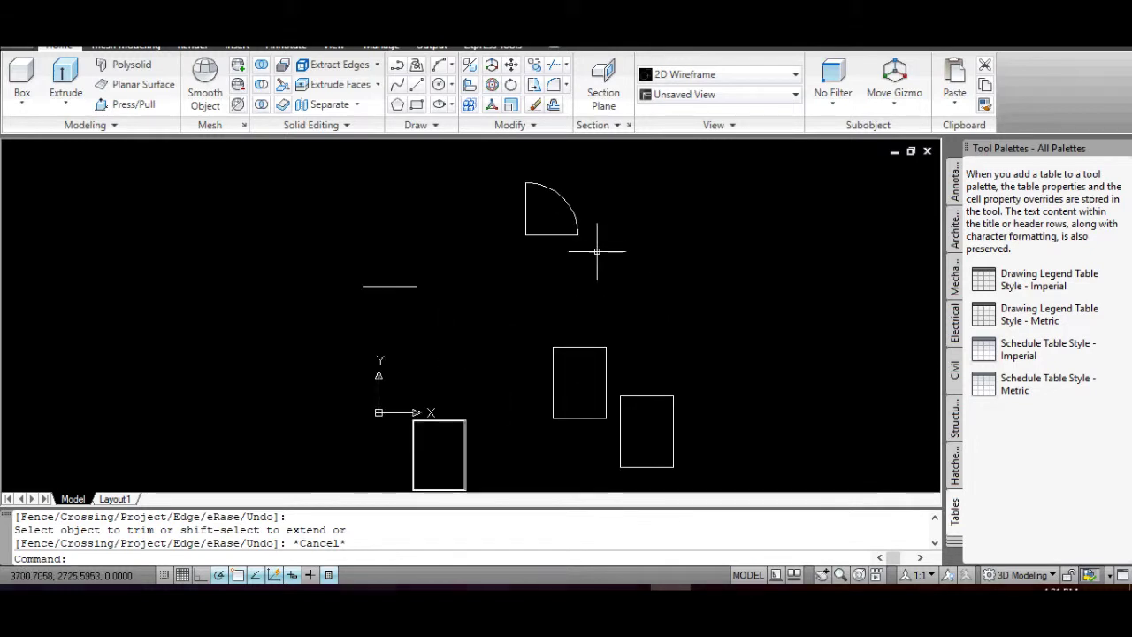
scroll(597, 251, down, 2)
scroll(563, 204, up, 5)
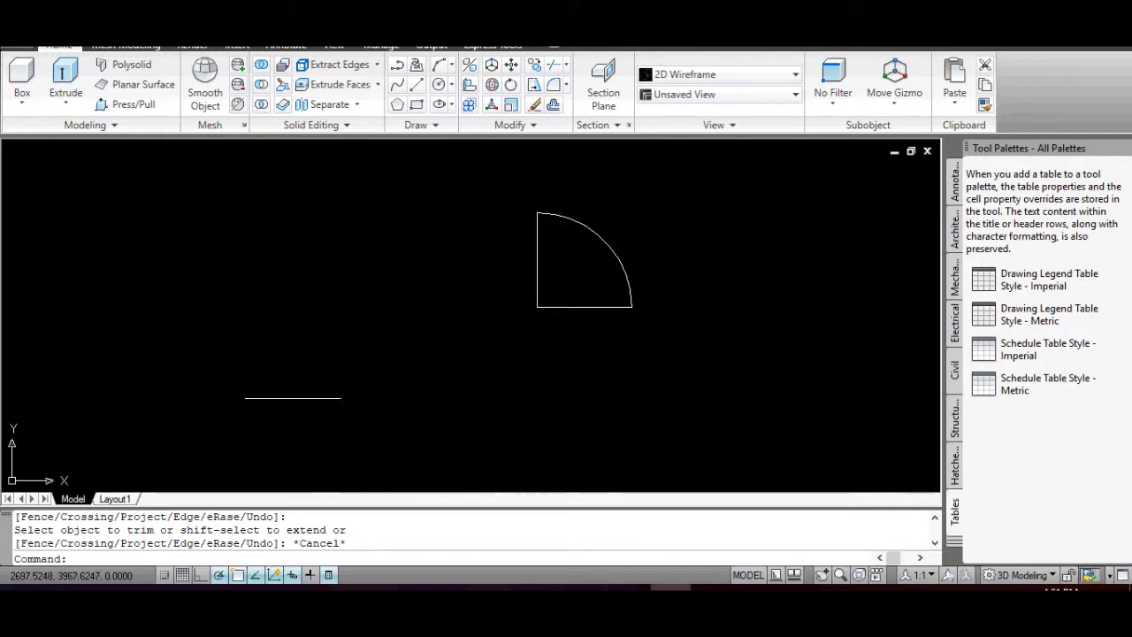
click(595, 235)
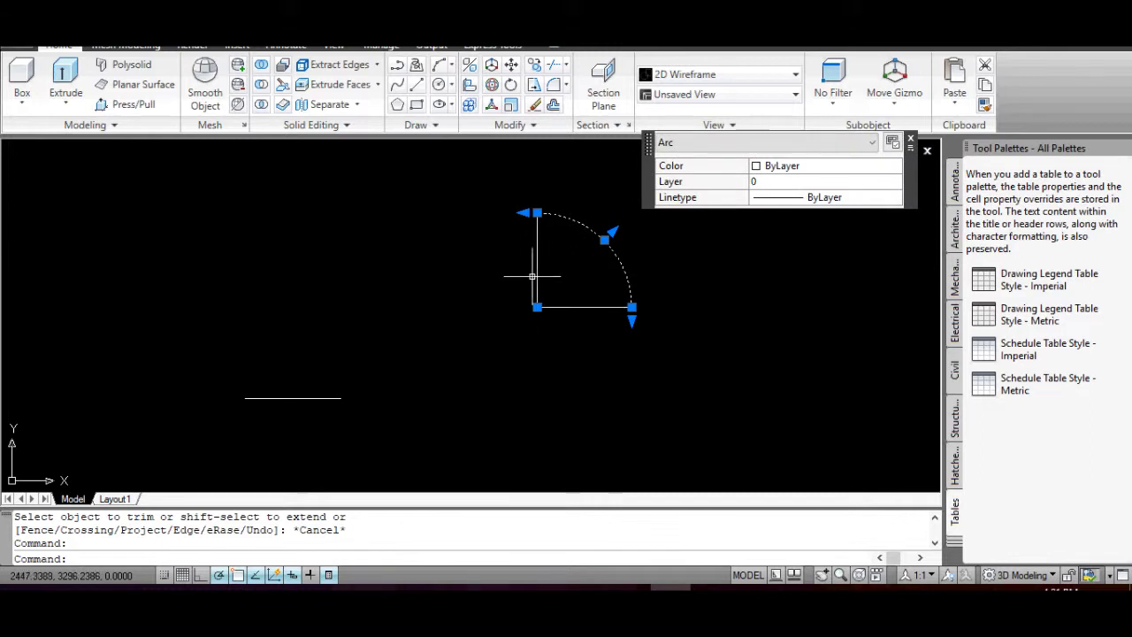
key(Escape)
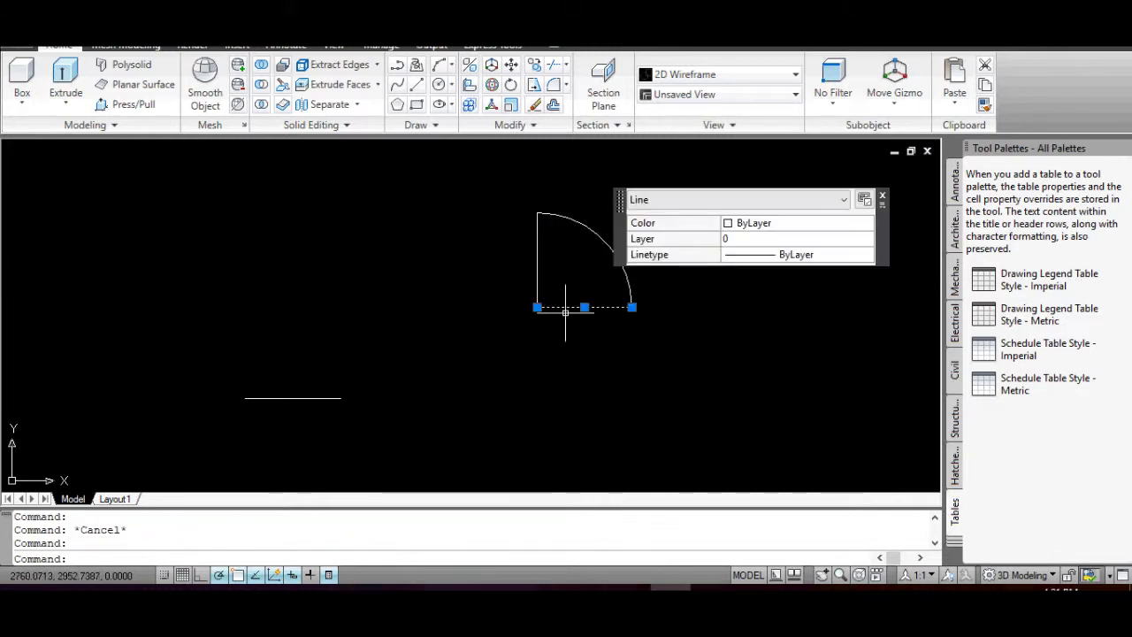
key(Escape)
click(536, 272)
click(556, 262)
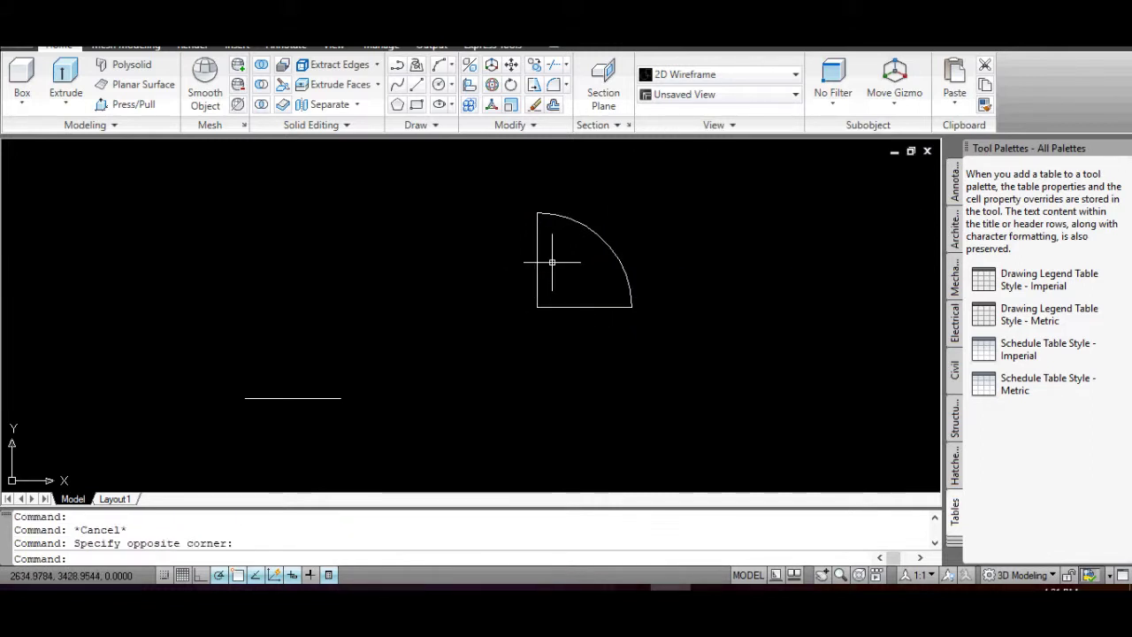
key(Escape)
scroll(551, 262, down, 3)
scroll(630, 309, up, 3)
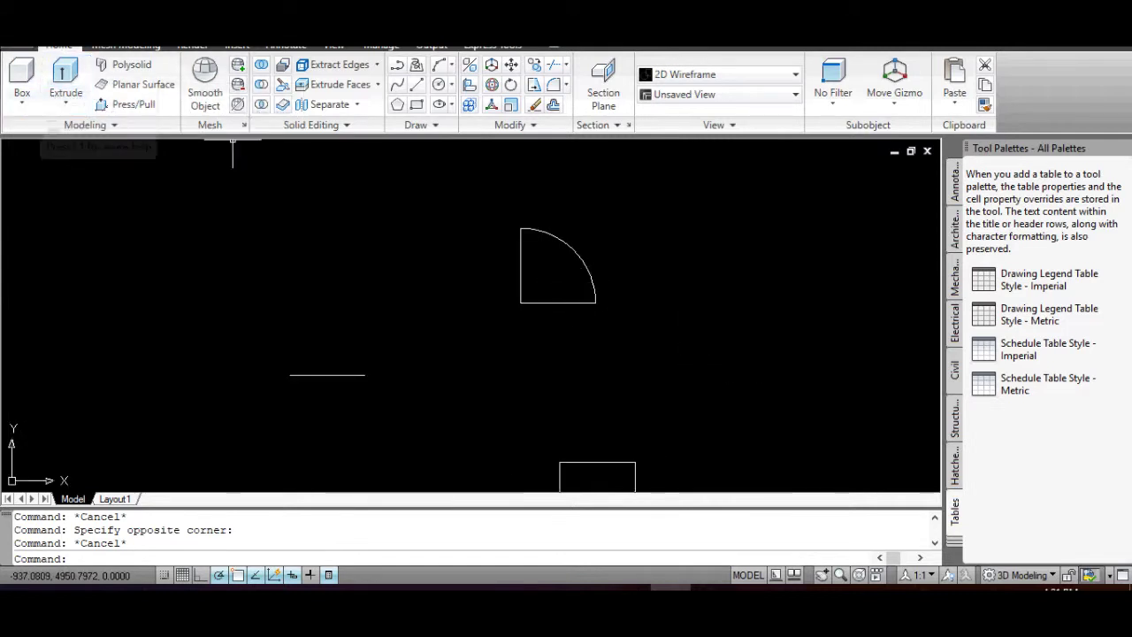
- Save the drawing with the quarter-circle door outline from the application menu
click(18, 44)
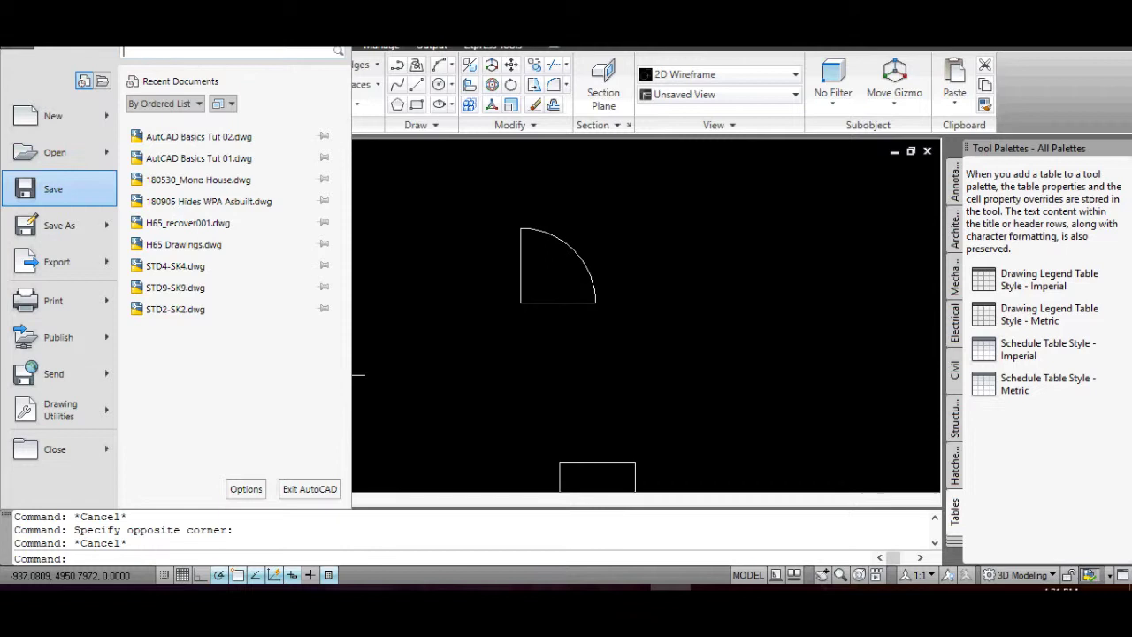
click(53, 189)
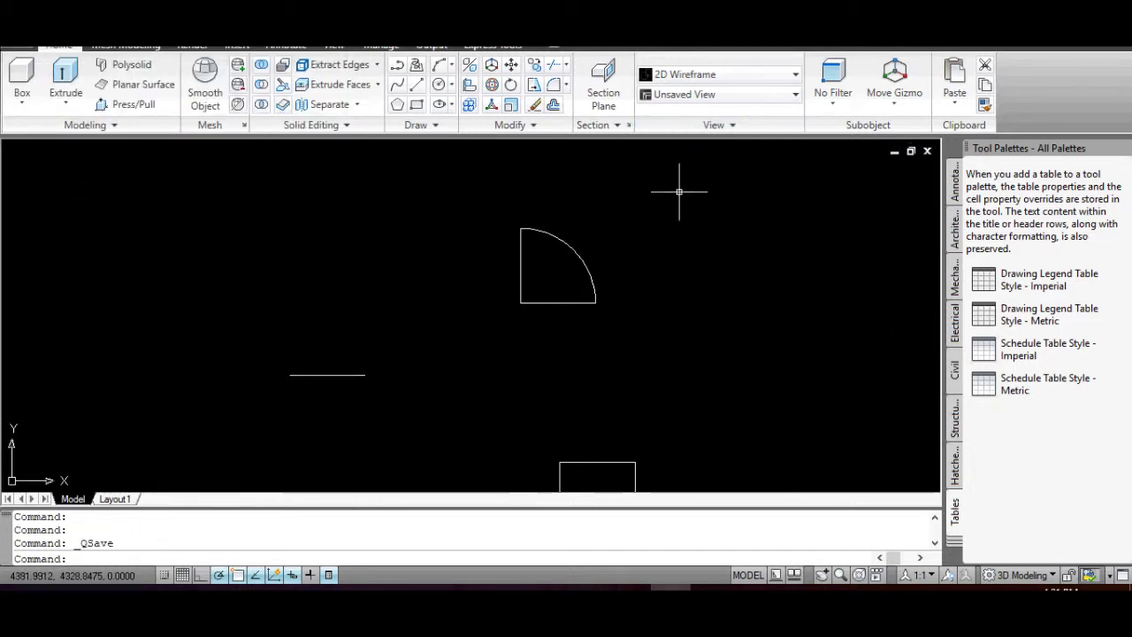
scroll(557, 237, down, 2)
scroll(583, 247, up, 3)
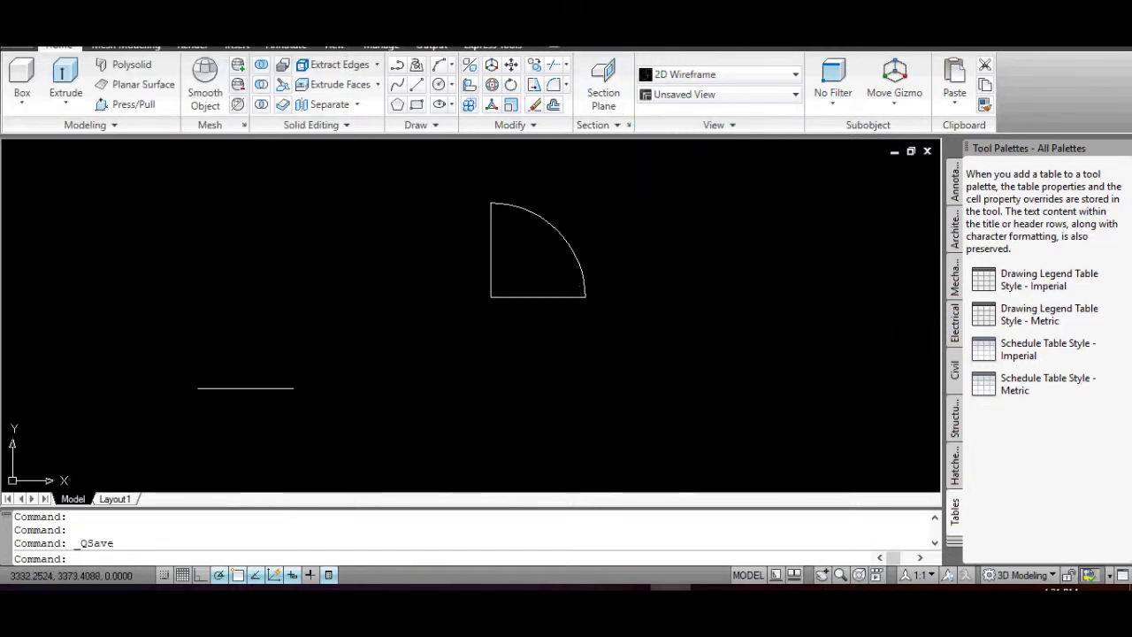
scroll(539, 271, down, 3)
scroll(485, 247, up, 1)
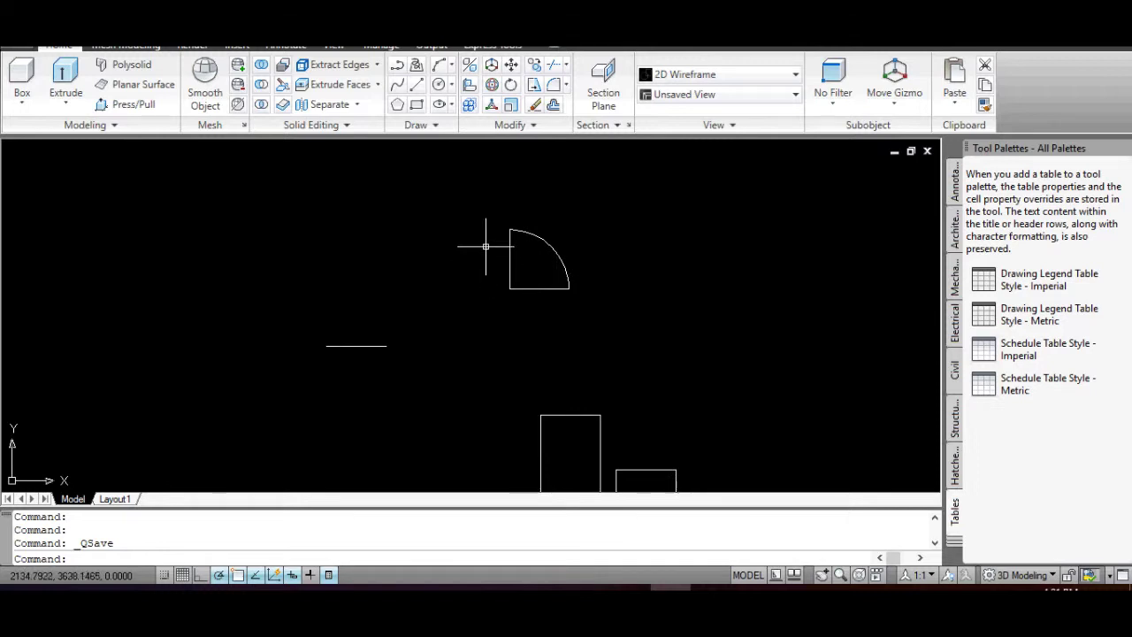
scroll(485, 246, up, 3)
- Window-select the quarter arc, clear it, and begin the GROUP command
click(675, 303)
click(594, 260)
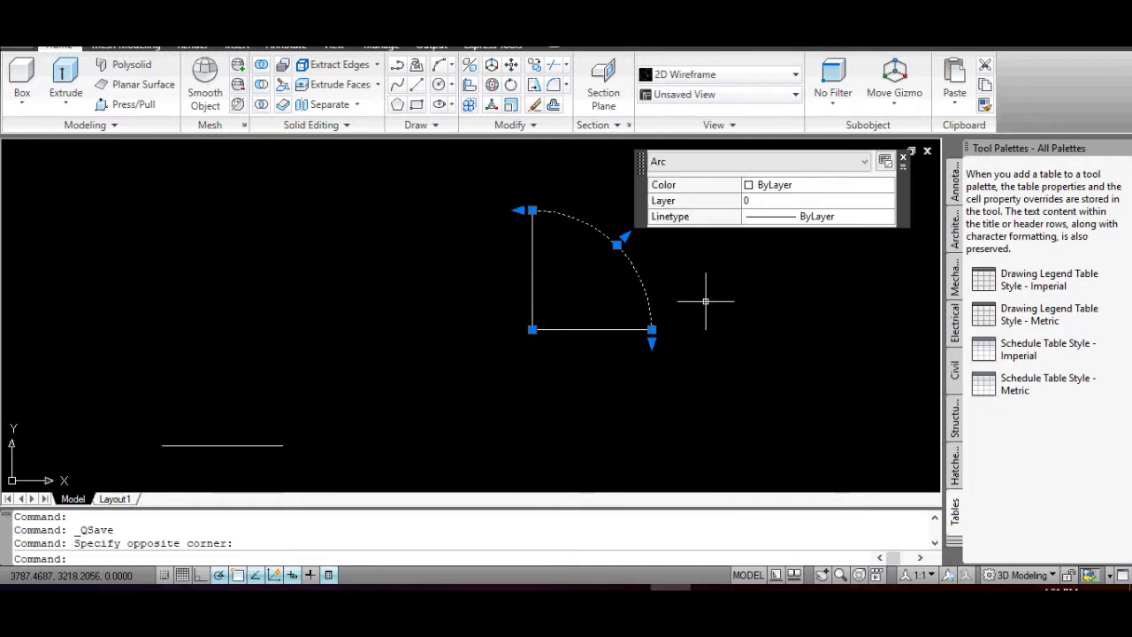
key(Escape)
scroll(664, 286, down, 1)
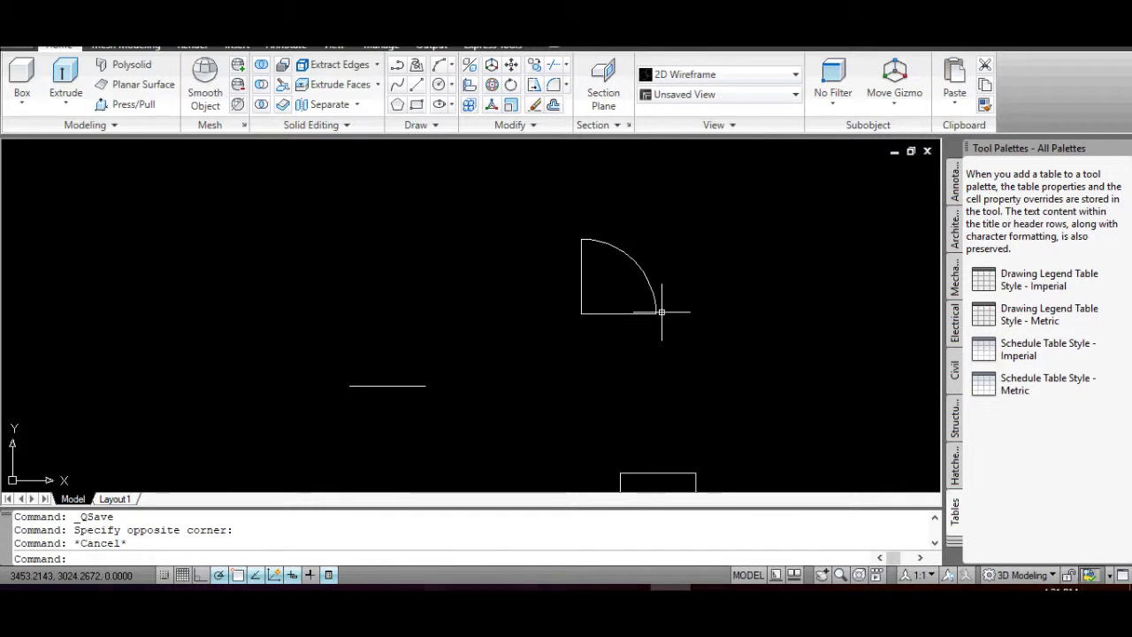
text(group)
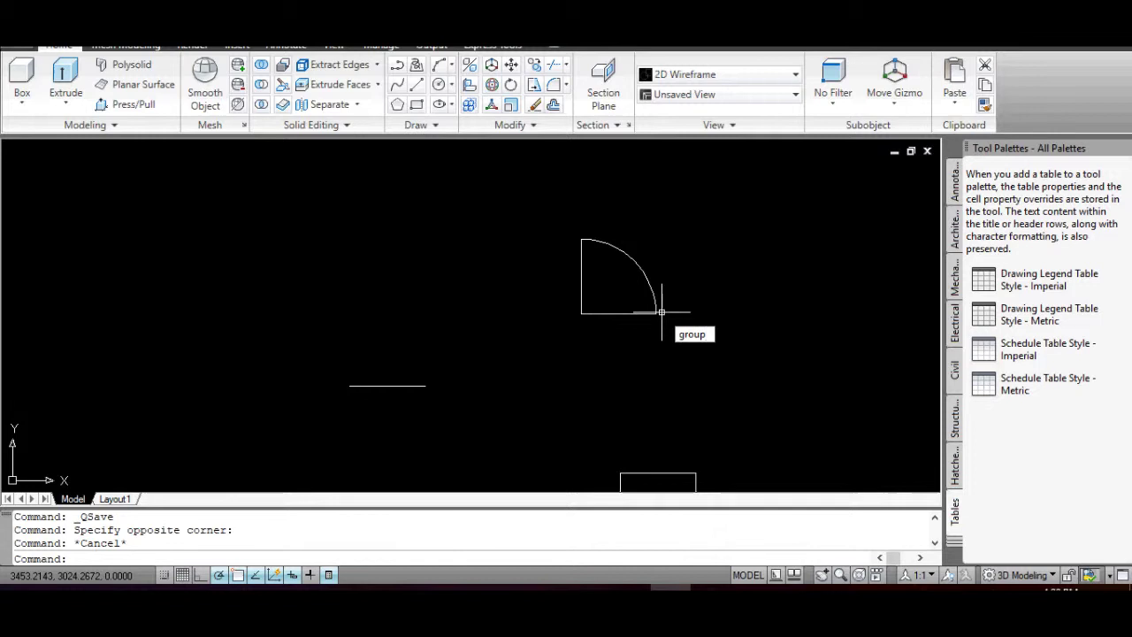
key(Return)
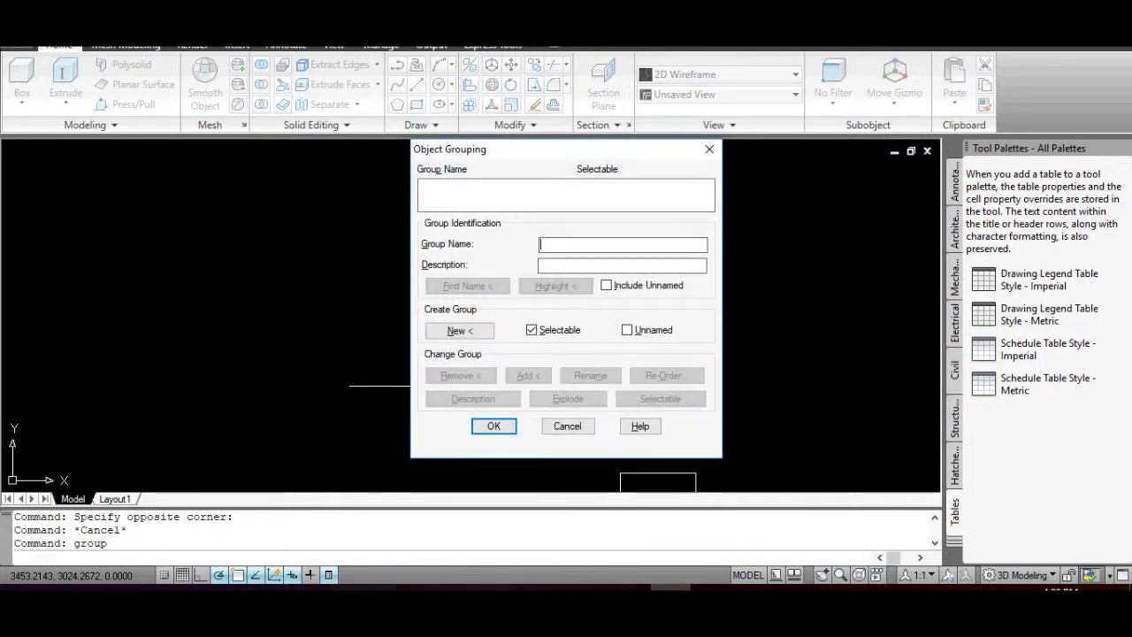
click(567, 425)
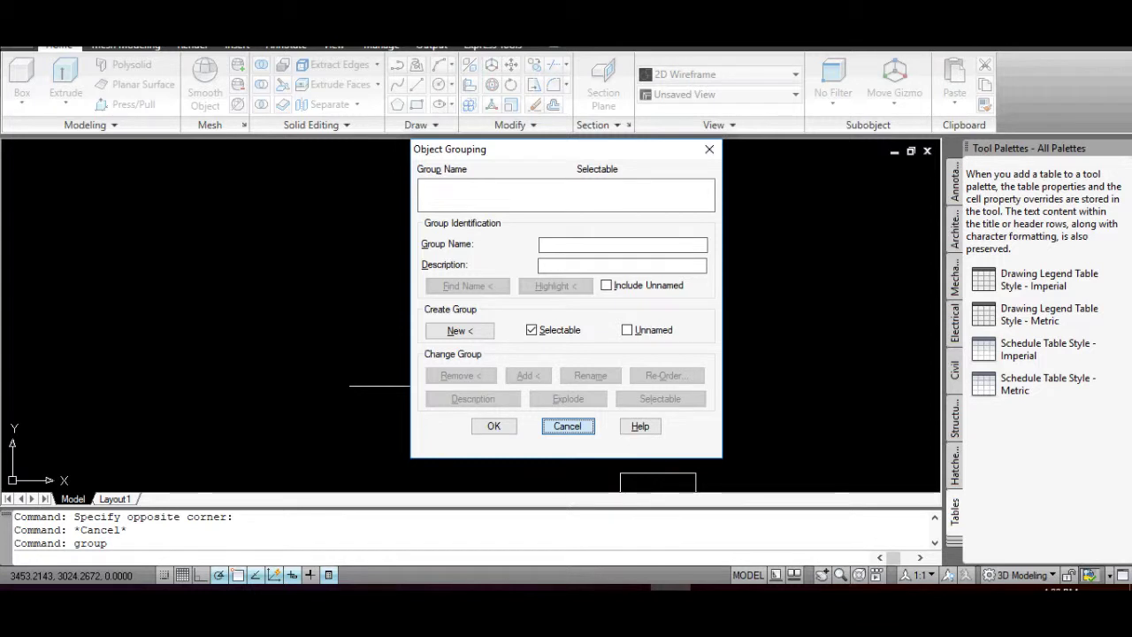
key(alt+u)
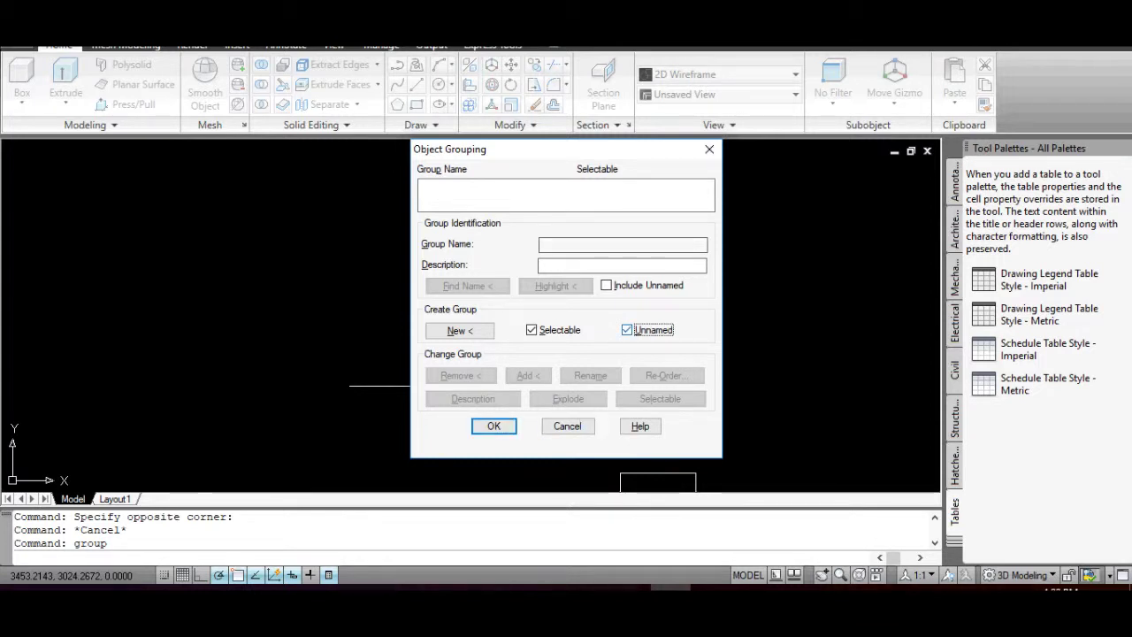
click(494, 425)
click(732, 362)
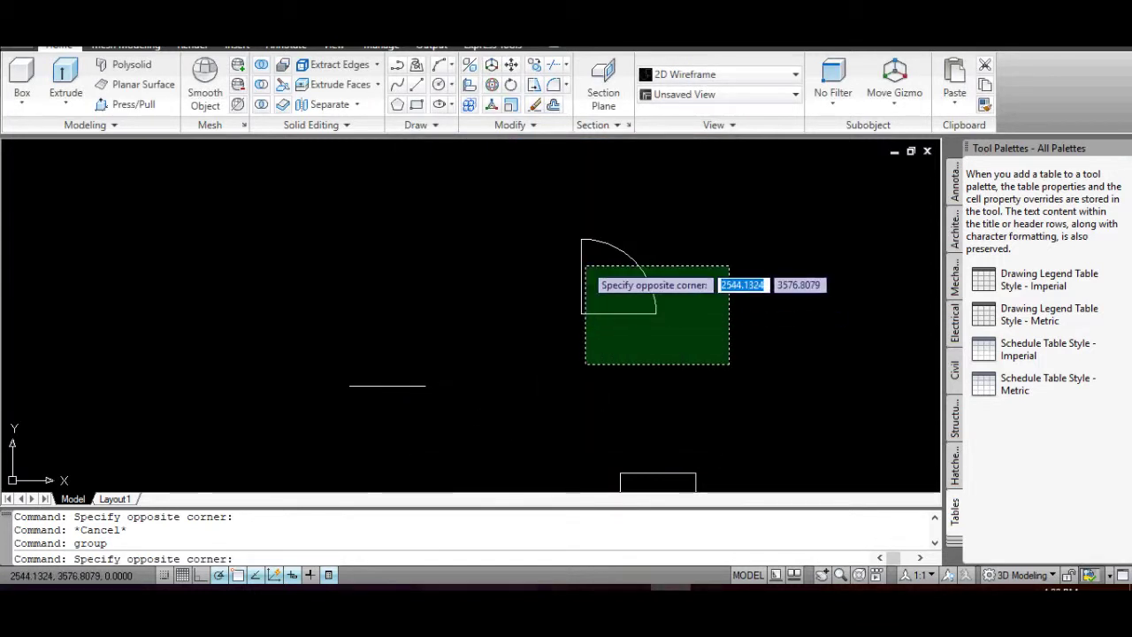
click(542, 212)
text(group)
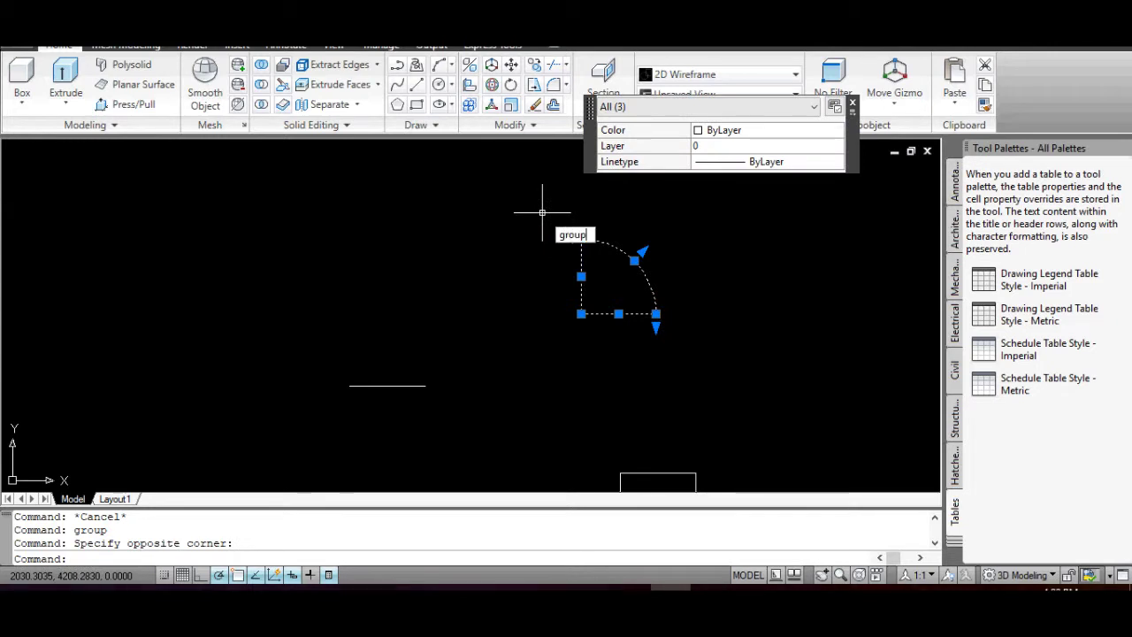
key(Return)
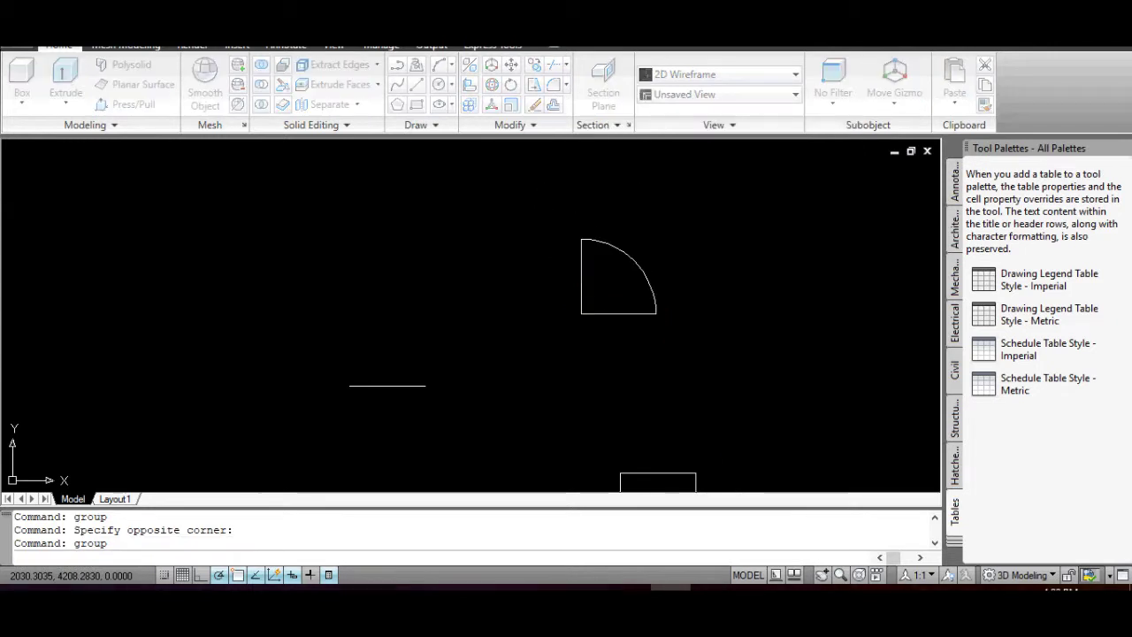
click(493, 425)
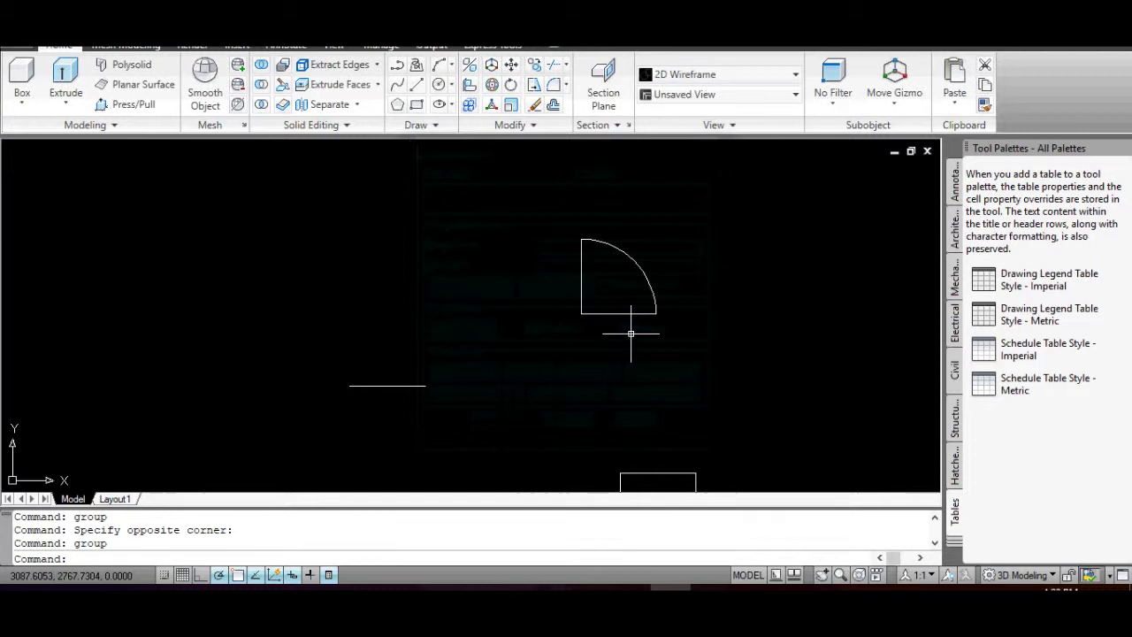
click(632, 314)
key(Escape)
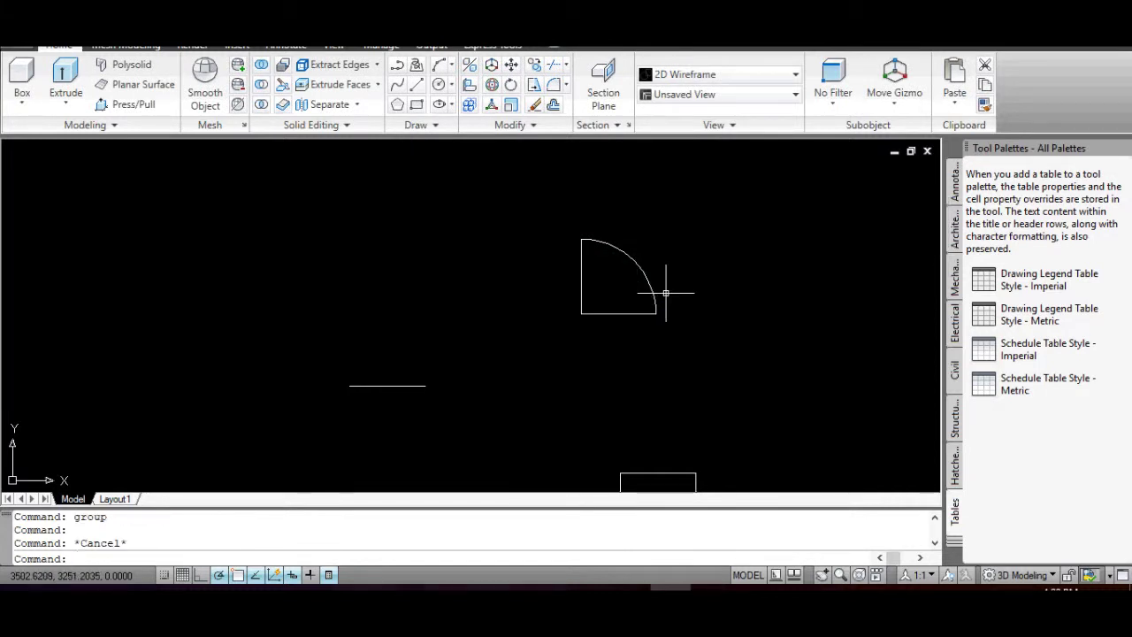
key(Escape)
click(703, 344)
- Create one region from the quarter arc and its two straight edges
click(485, 222)
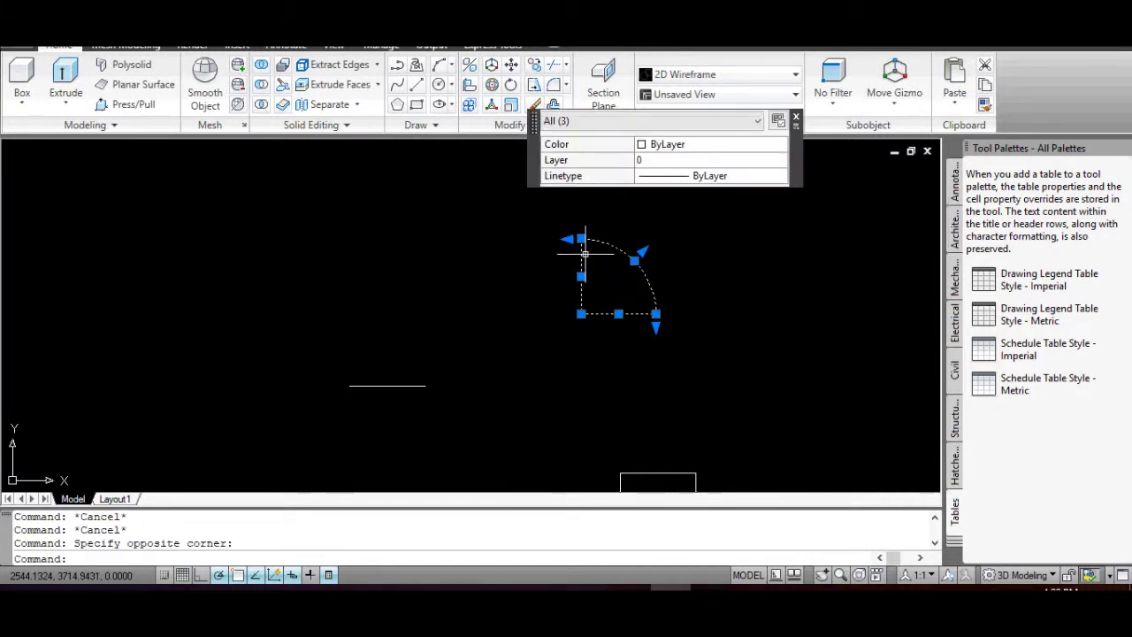
text(region)
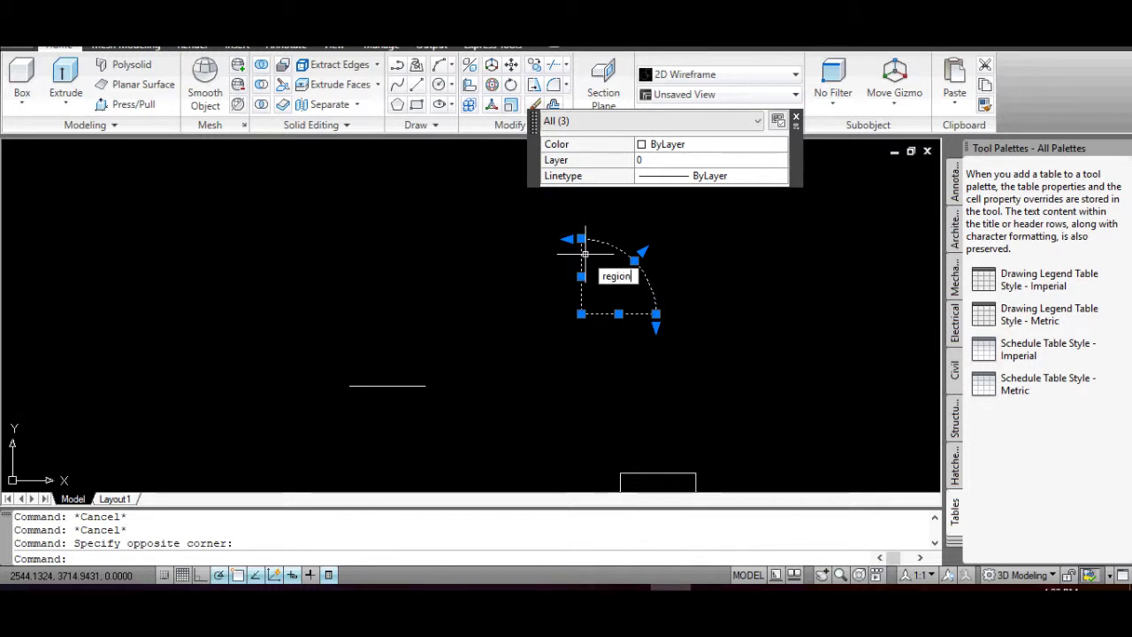
key(Return)
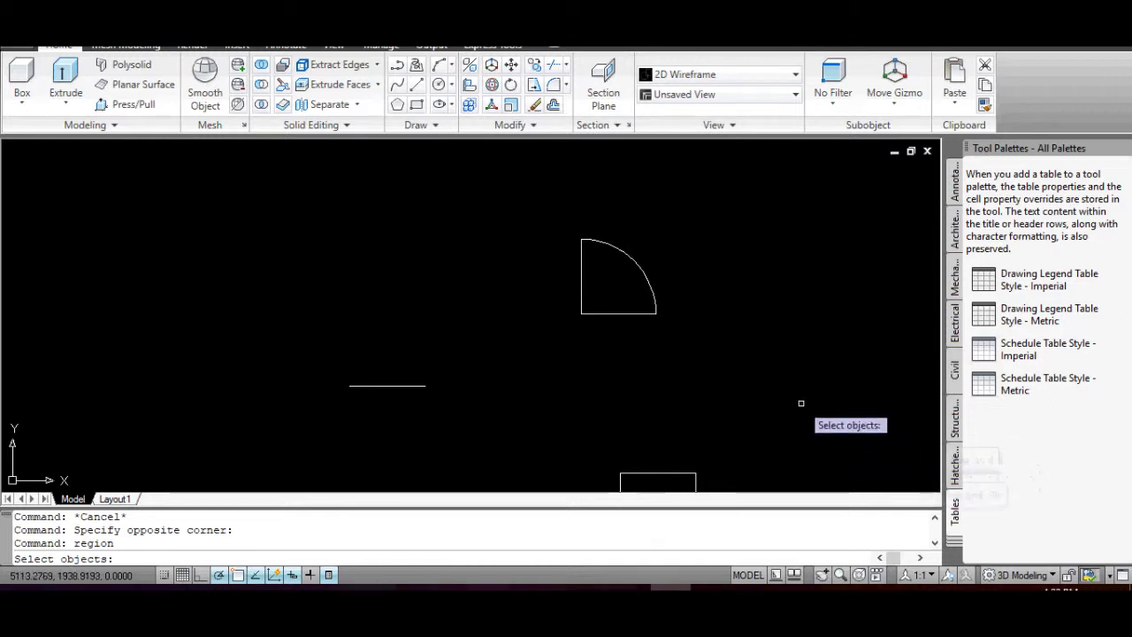
click(723, 349)
click(542, 209)
key(Return)
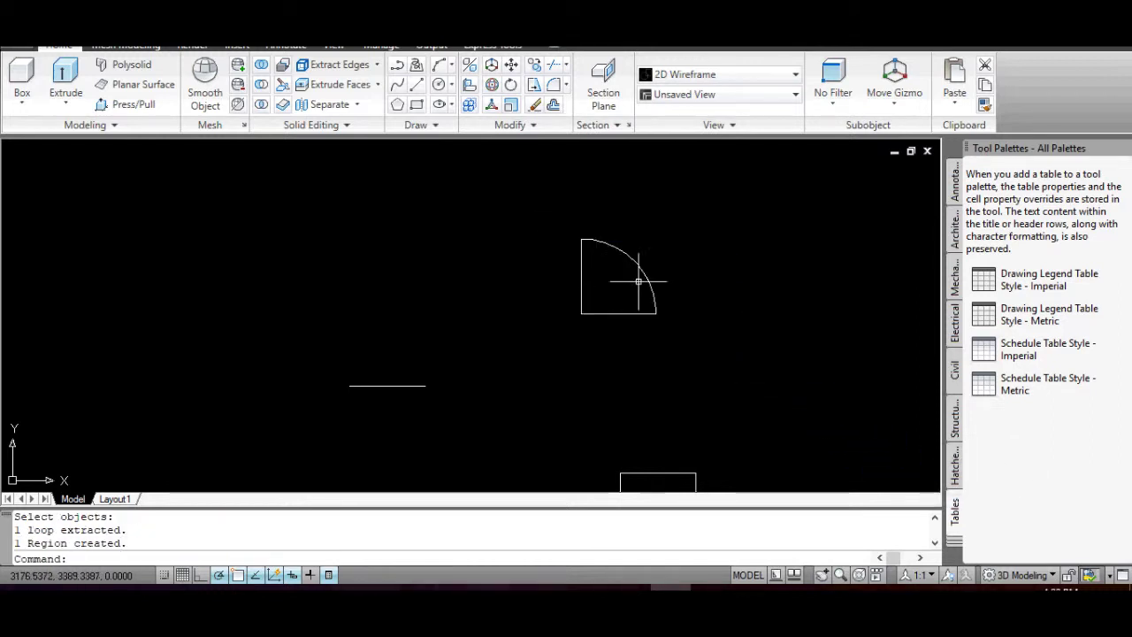
- Window-select the new quarter-circle region to confirm it is a single object
click(681, 329)
click(645, 298)
key(Escape)
key(Escape)
scroll(660, 289, down, 3)
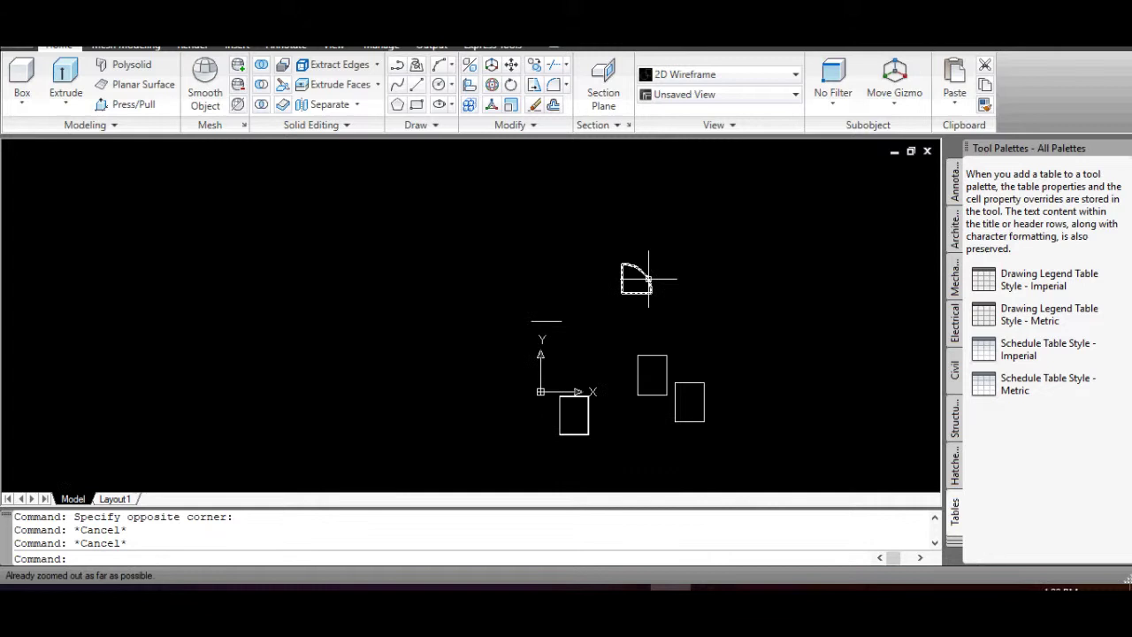
scroll(637, 256, up, 2)
click(680, 326)
click(578, 227)
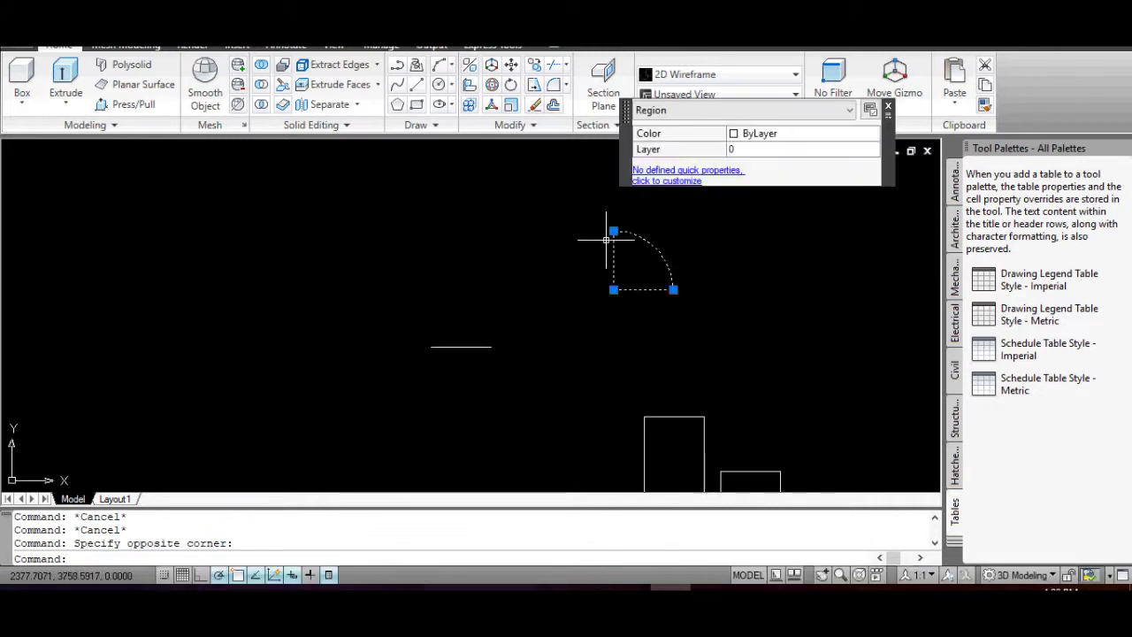
key(Escape)
key(Escape)
scroll(558, 325, down, 3)
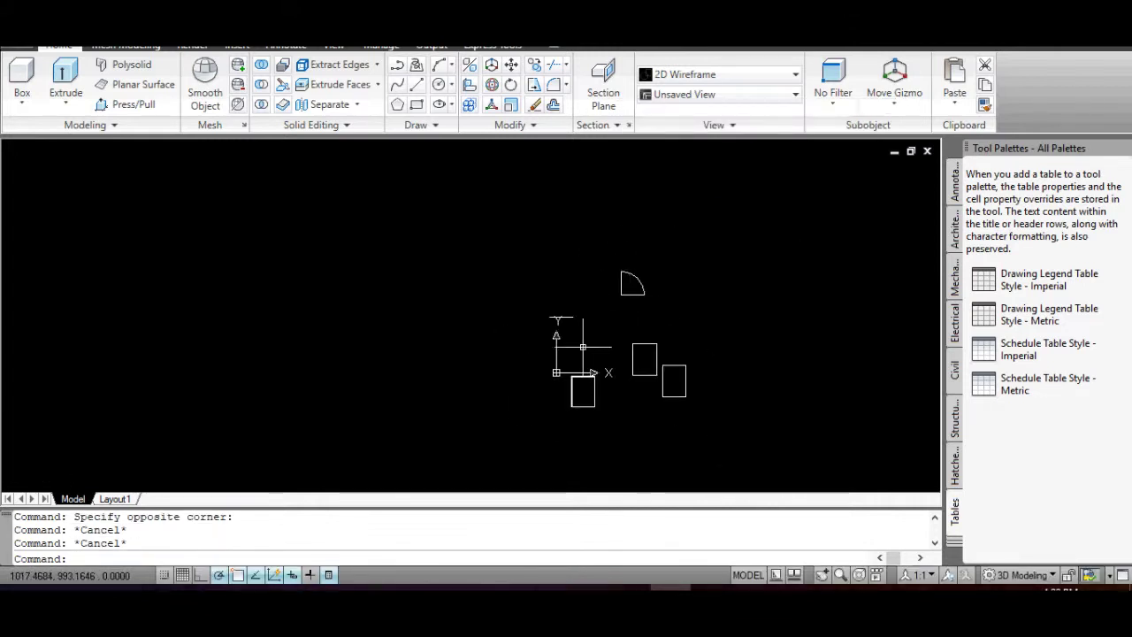
scroll(583, 346, up, 2)
- Cancel a stray selection and begin window-selecting the quarter-circle region
click(582, 346)
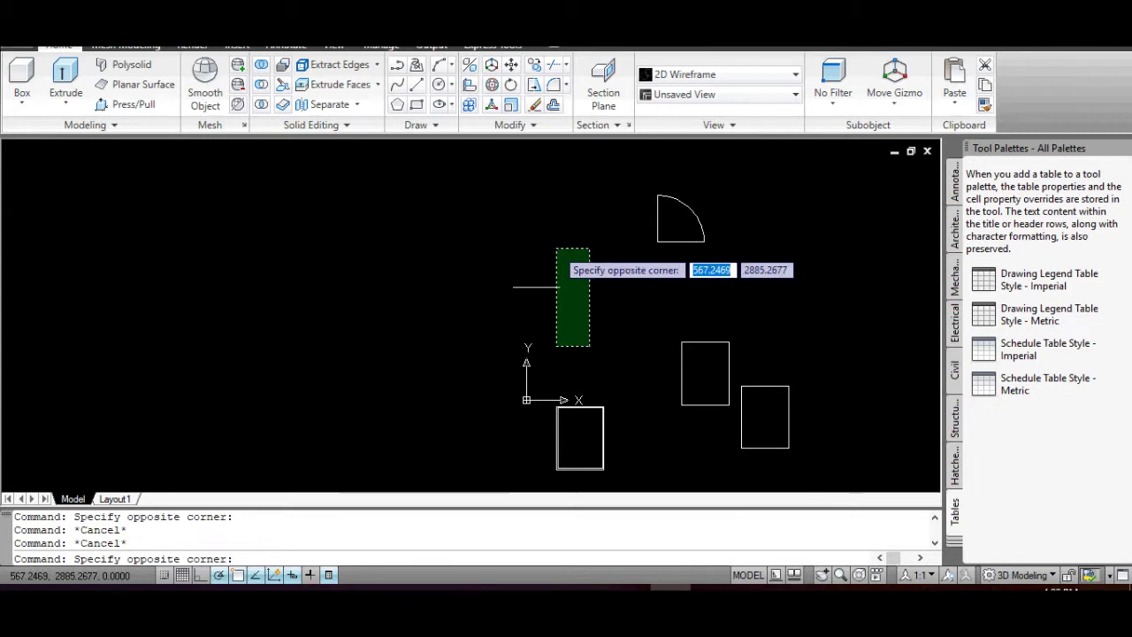
key(Escape)
key(Escape)
scroll(588, 283, down, 2)
scroll(594, 309, up, 3)
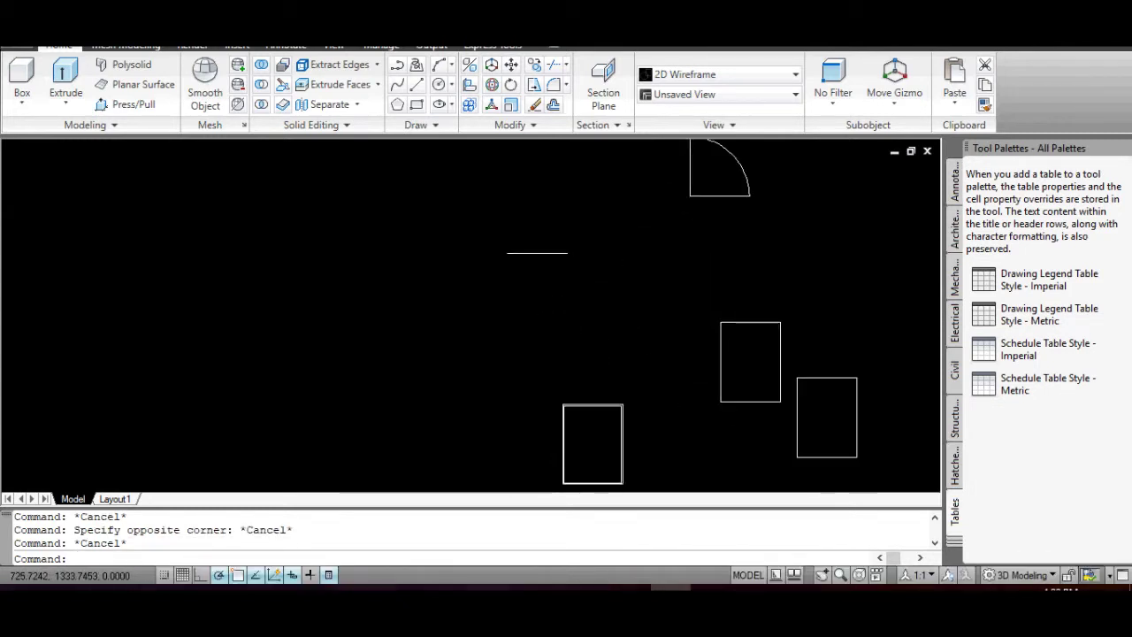
scroll(585, 280, down, 2)
scroll(675, 213, up, 3)
click(758, 278)
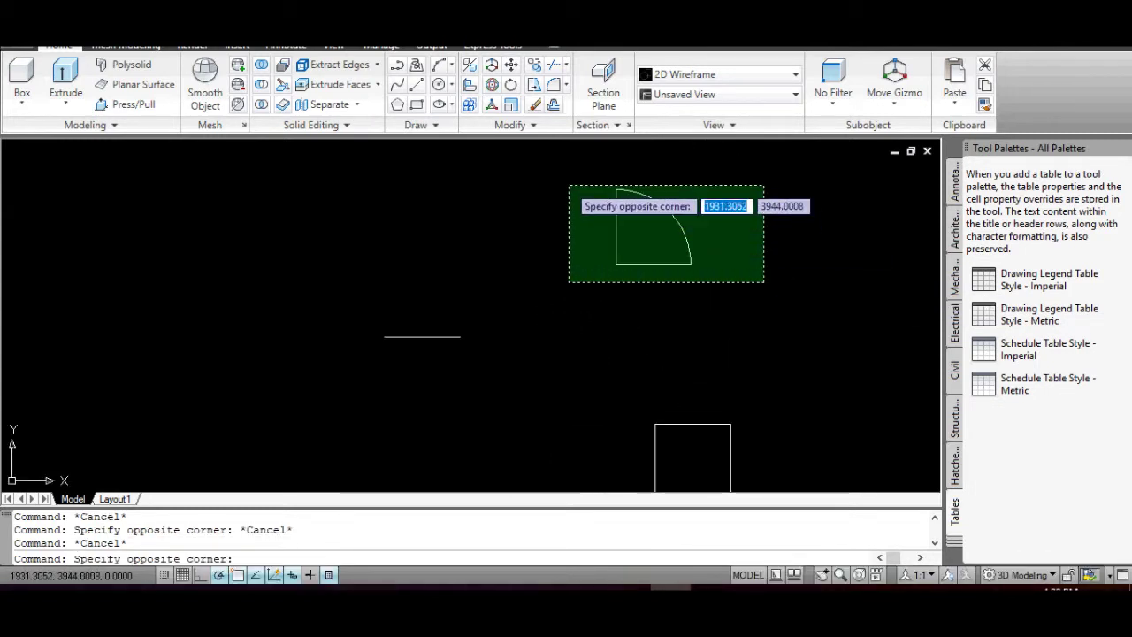
- Rotate the door region 270° about its square corner so the arc swings downward
click(567, 182)
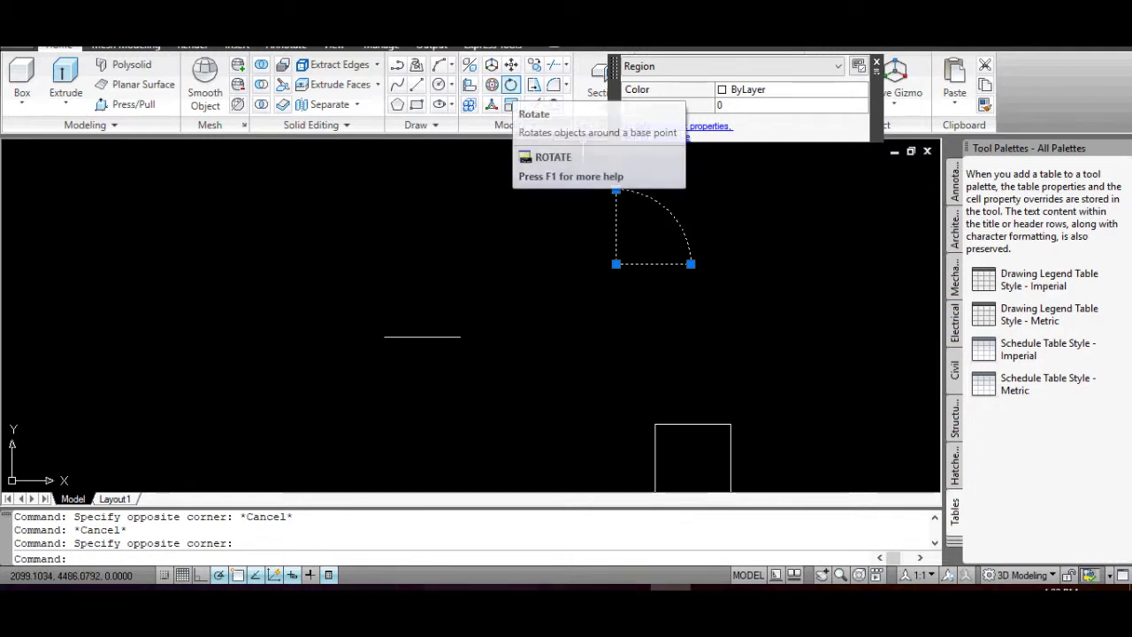
click(511, 84)
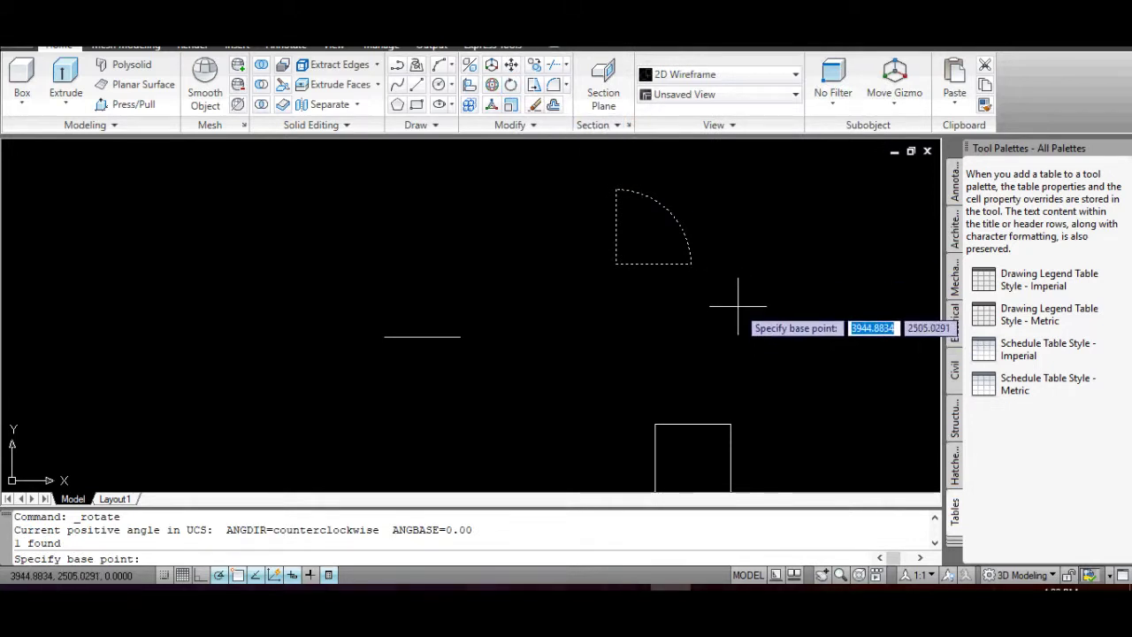
click(616, 263)
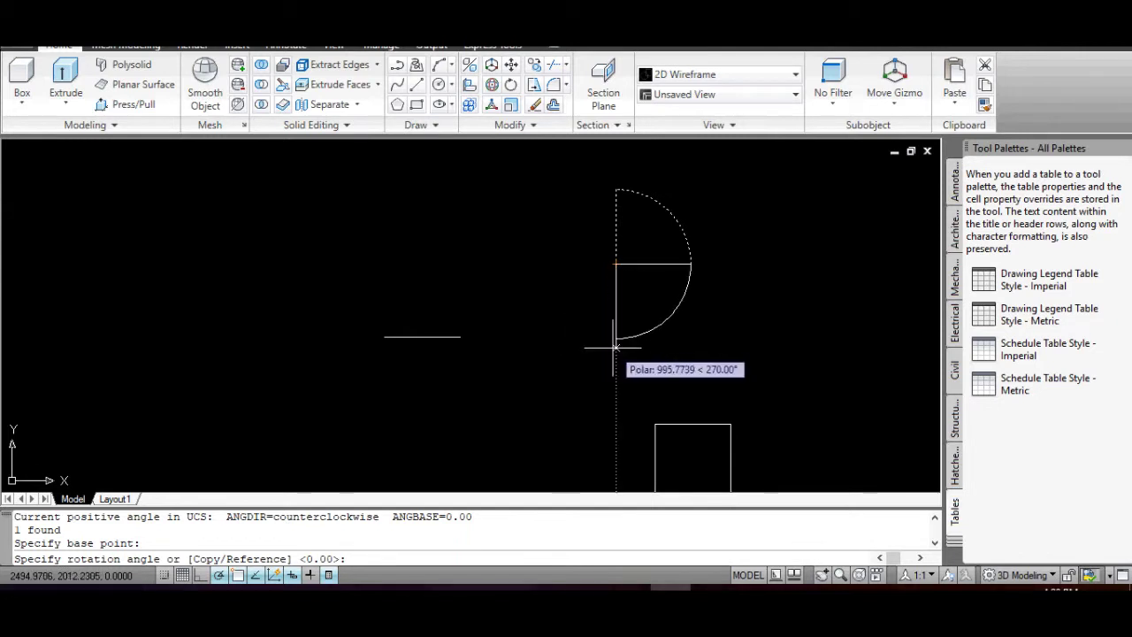
click(610, 344)
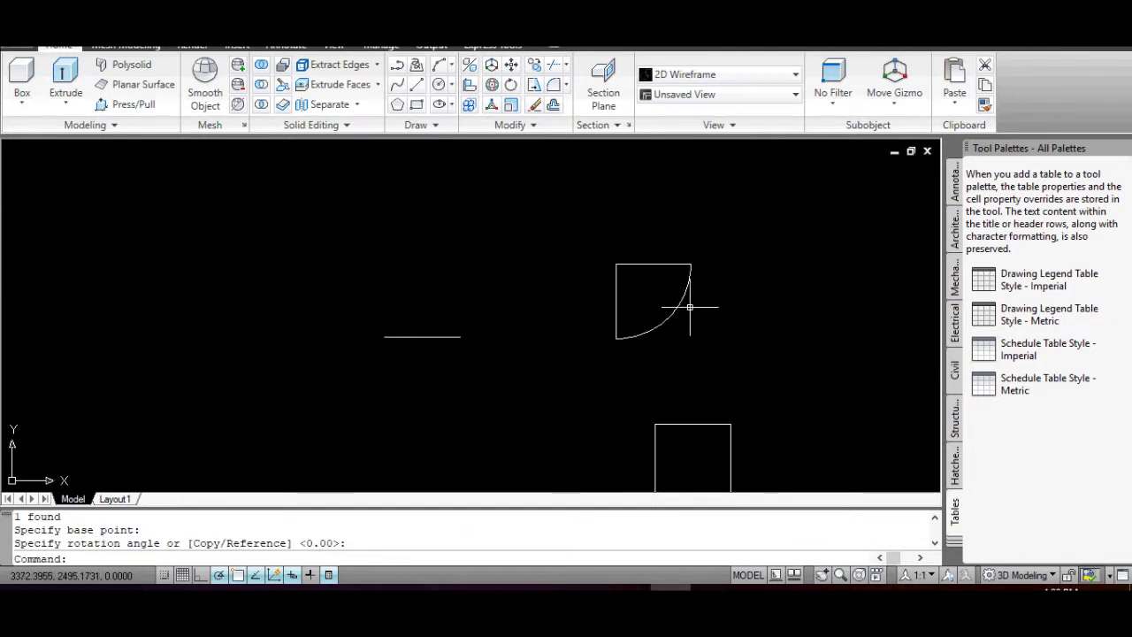
key(Escape)
key(Escape)
key(Escape)
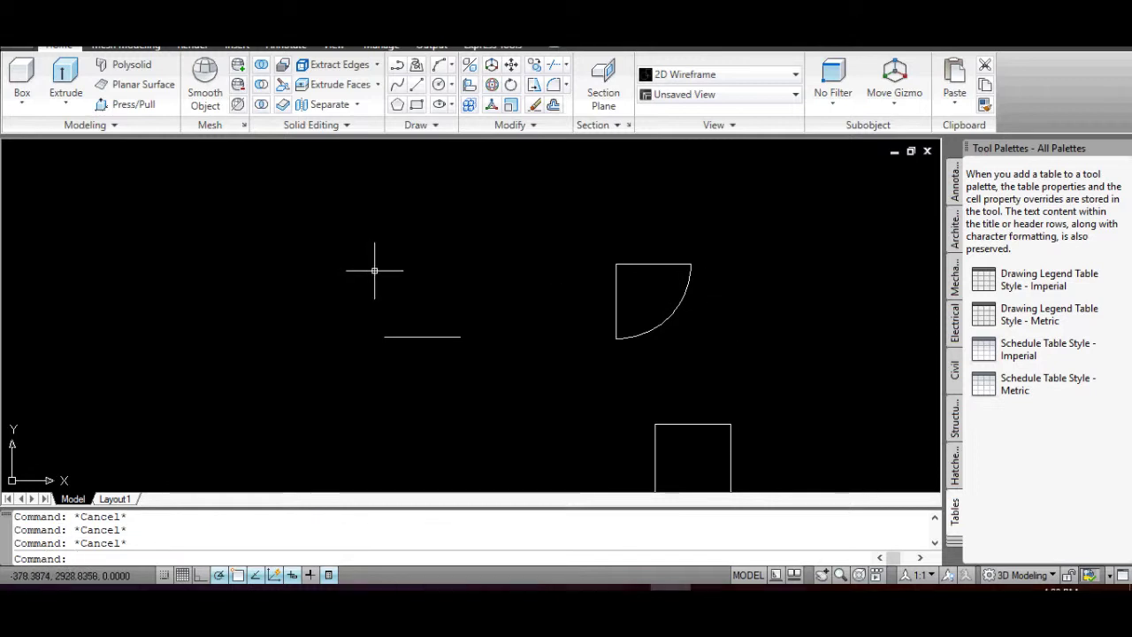
- Convert the double rectangle's eight lines into two regions with REGION
scroll(673, 264, down, 4)
scroll(619, 384, up, 5)
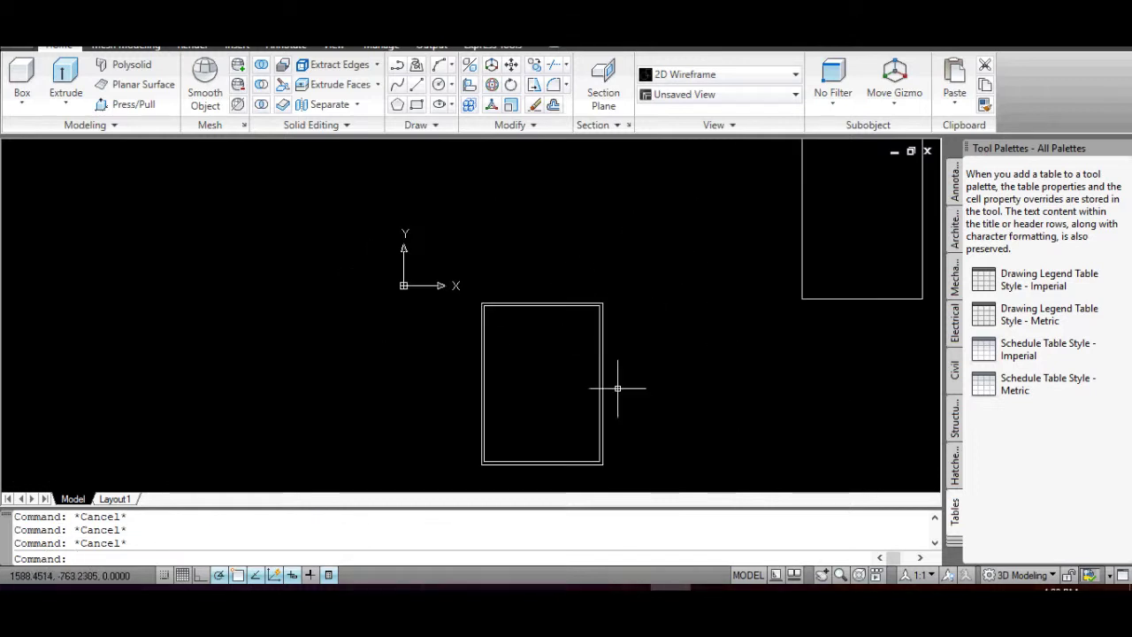
scroll(610, 332, up, 3)
scroll(592, 240, down, 4)
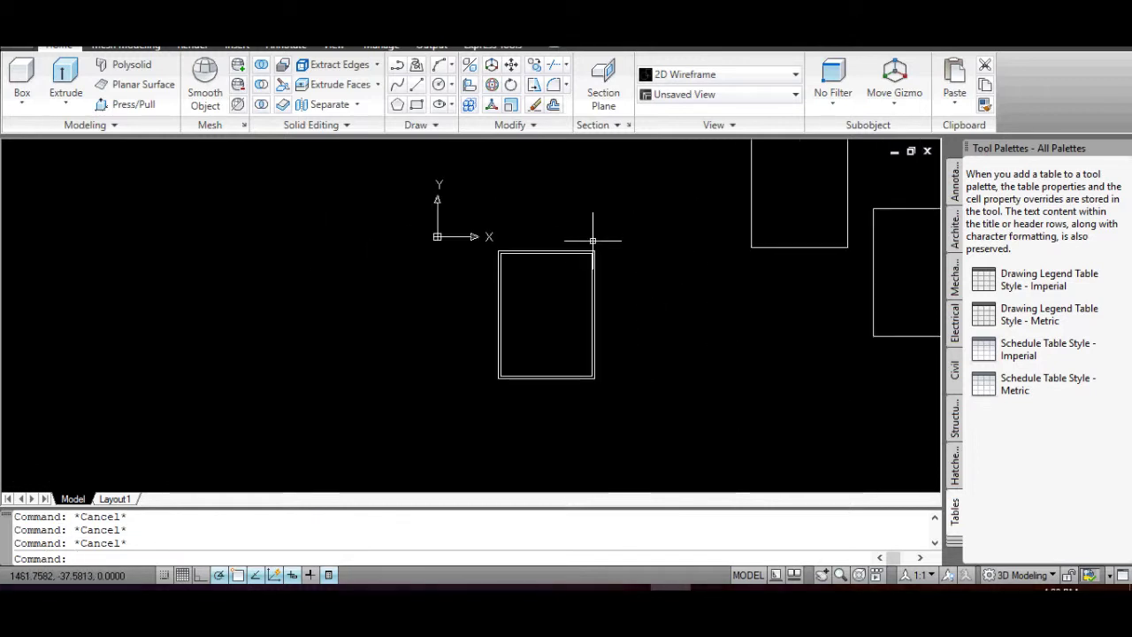
click(646, 427)
click(489, 242)
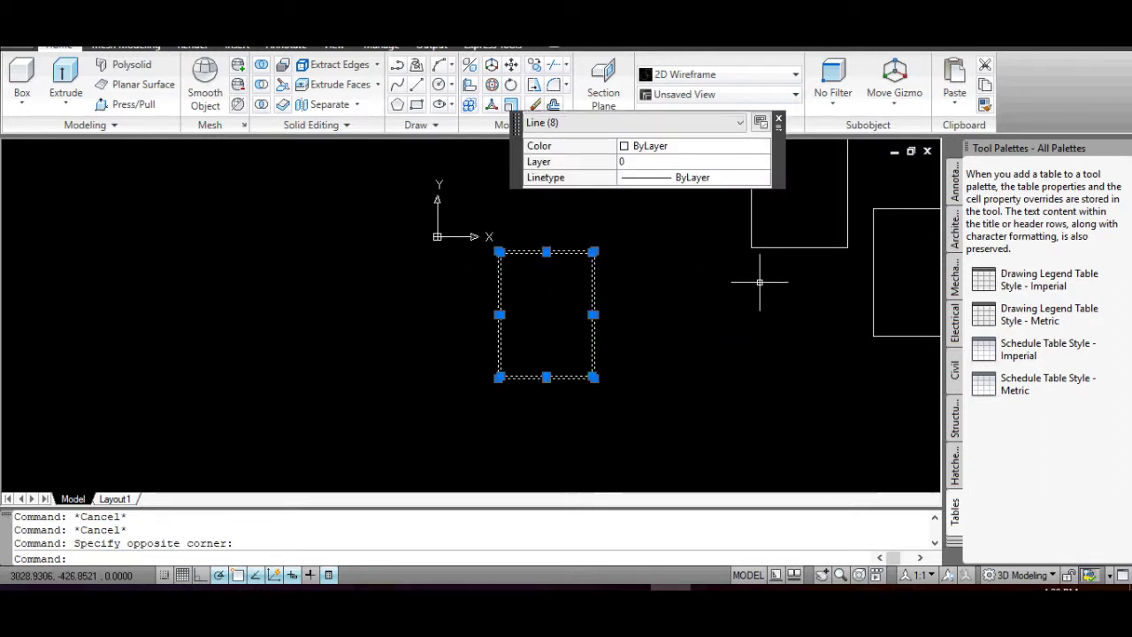
text(region)
key(Return)
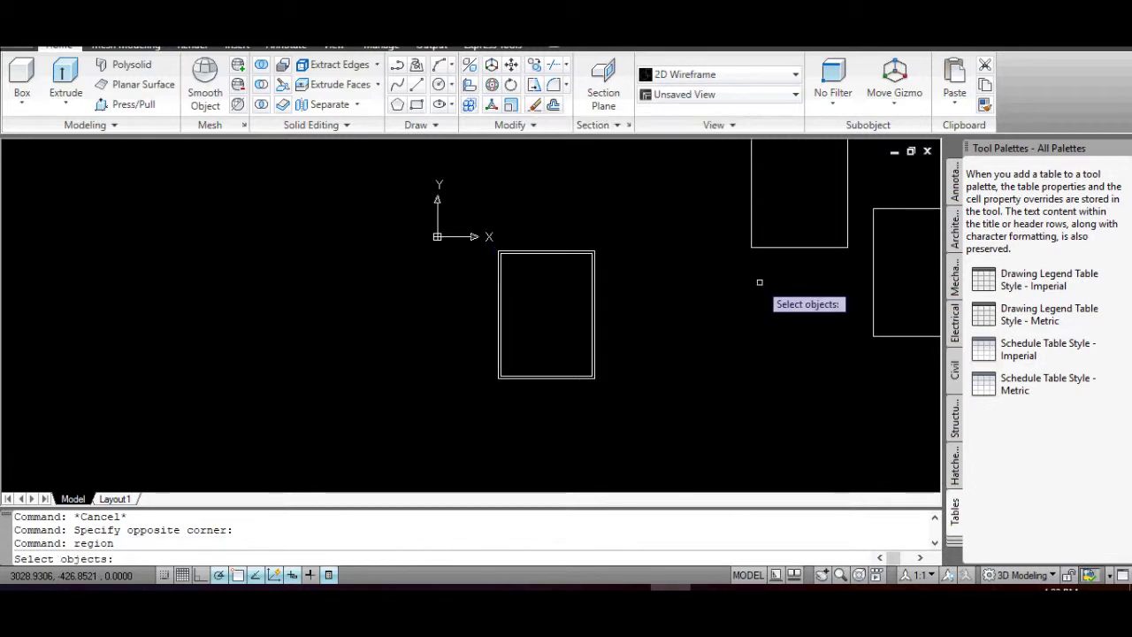
click(661, 436)
click(423, 219)
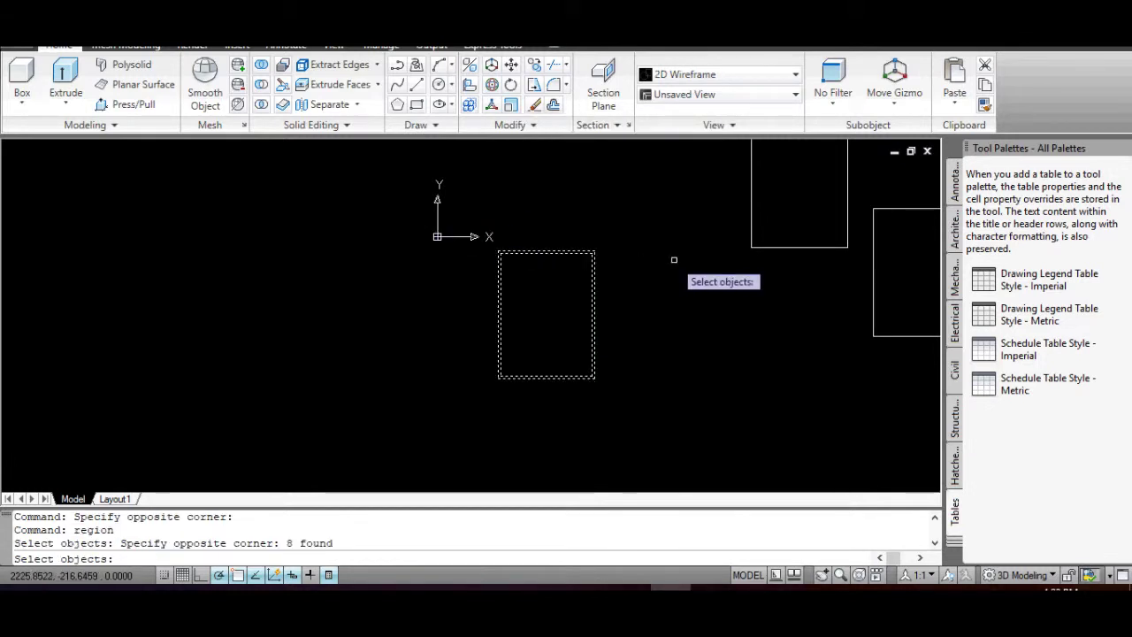
key(Return)
- Select the new rectangle regions several times to verify them, clearing each selection
click(567, 273)
click(551, 233)
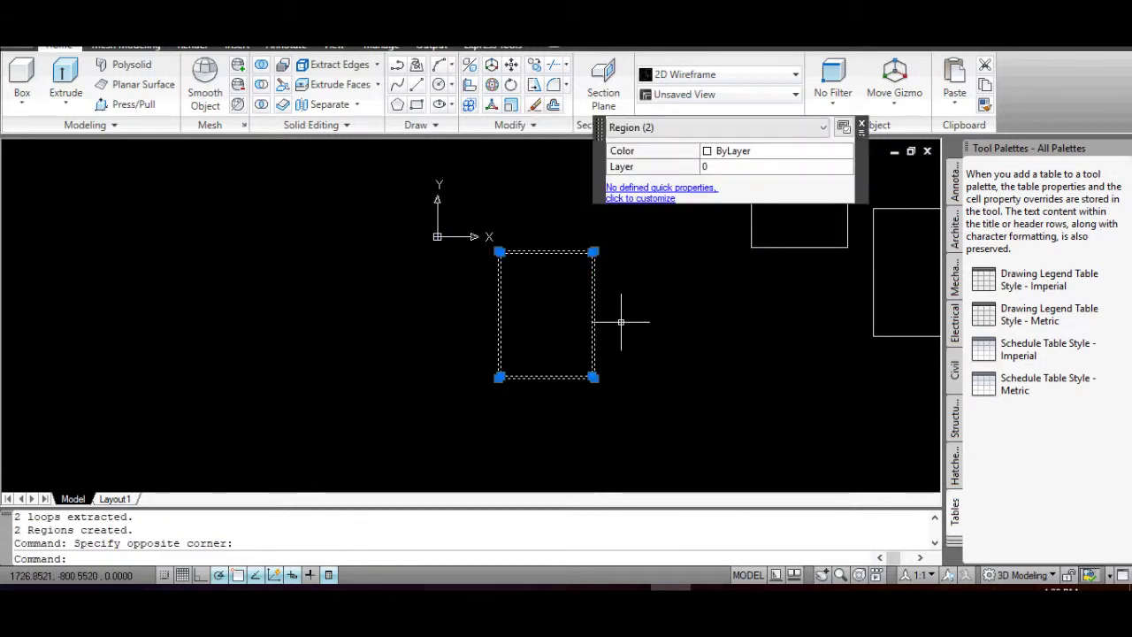
key(Escape)
scroll(589, 273, up, 3)
click(591, 277)
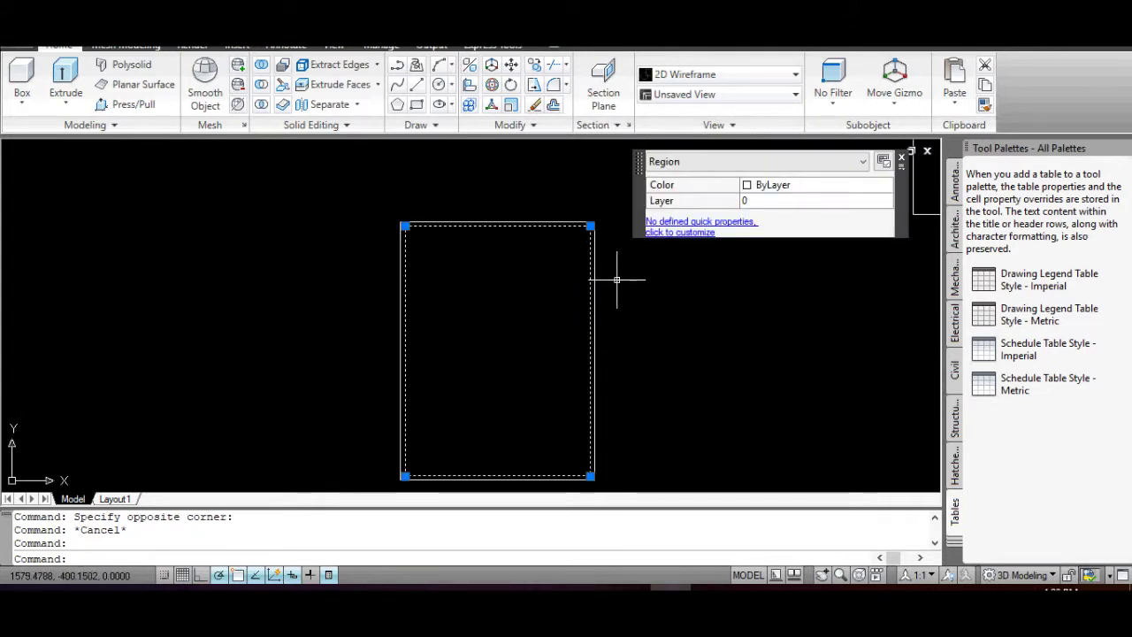
key(Escape)
click(594, 292)
key(Escape)
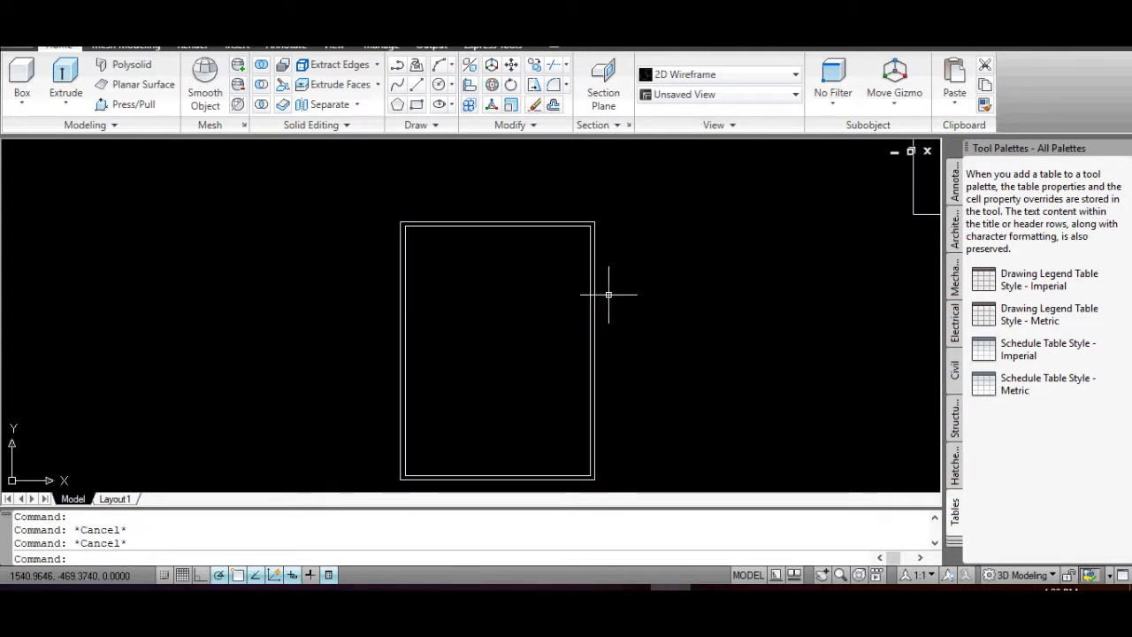
scroll(605, 292, down, 5)
scroll(626, 299, down, 2)
click(651, 349)
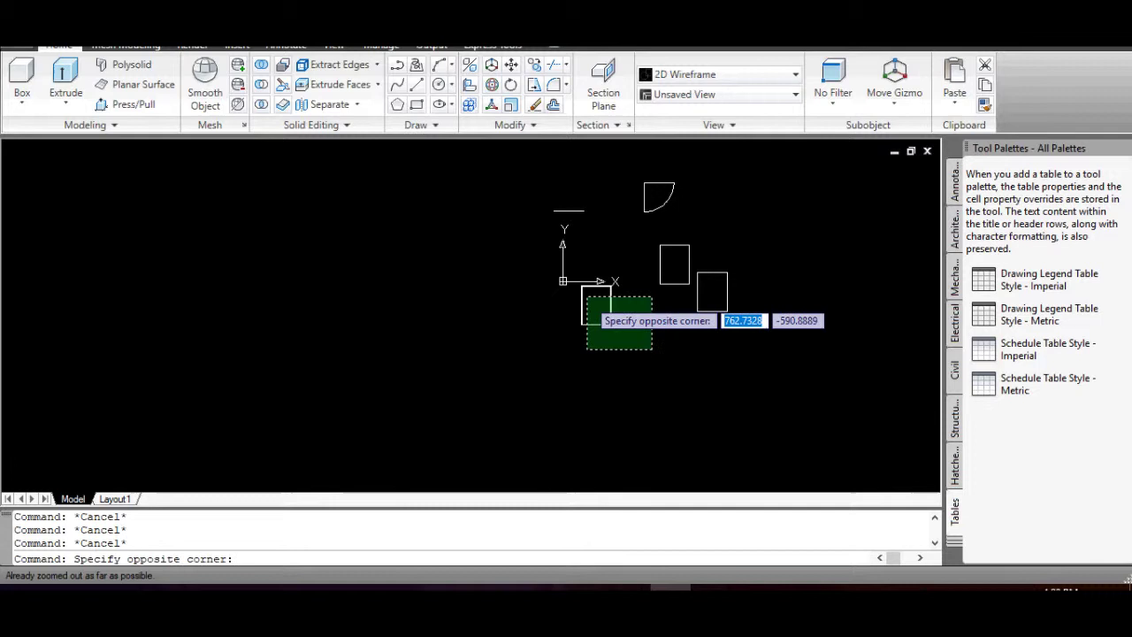
- Select the window regions and bring up their right-click menu, then dismiss it
click(587, 298)
right_click(596, 307)
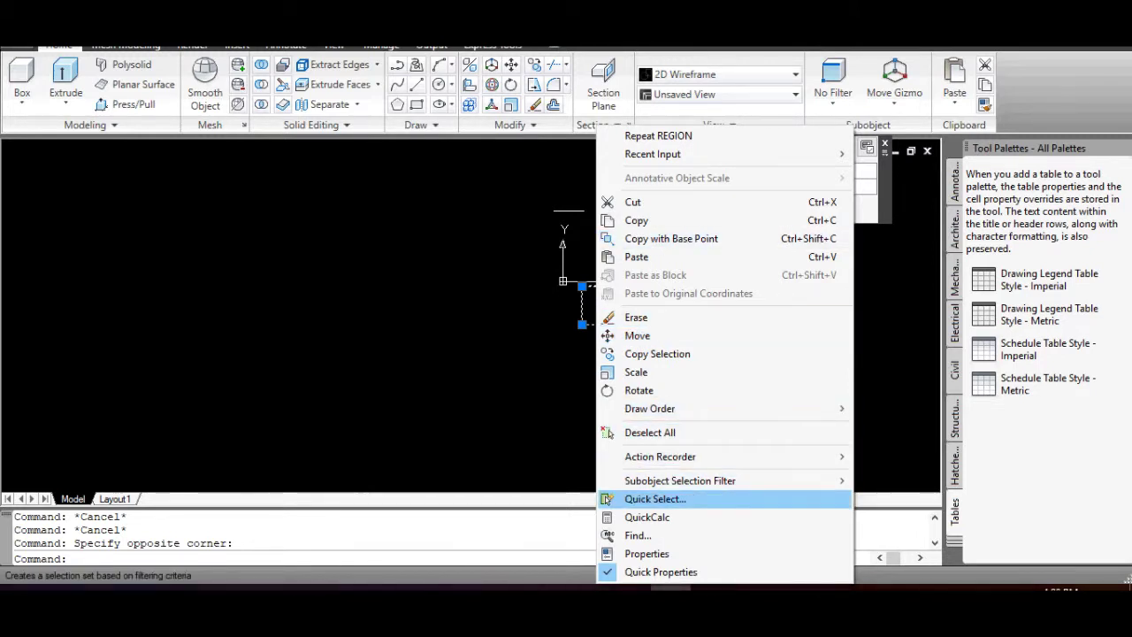
key(Escape)
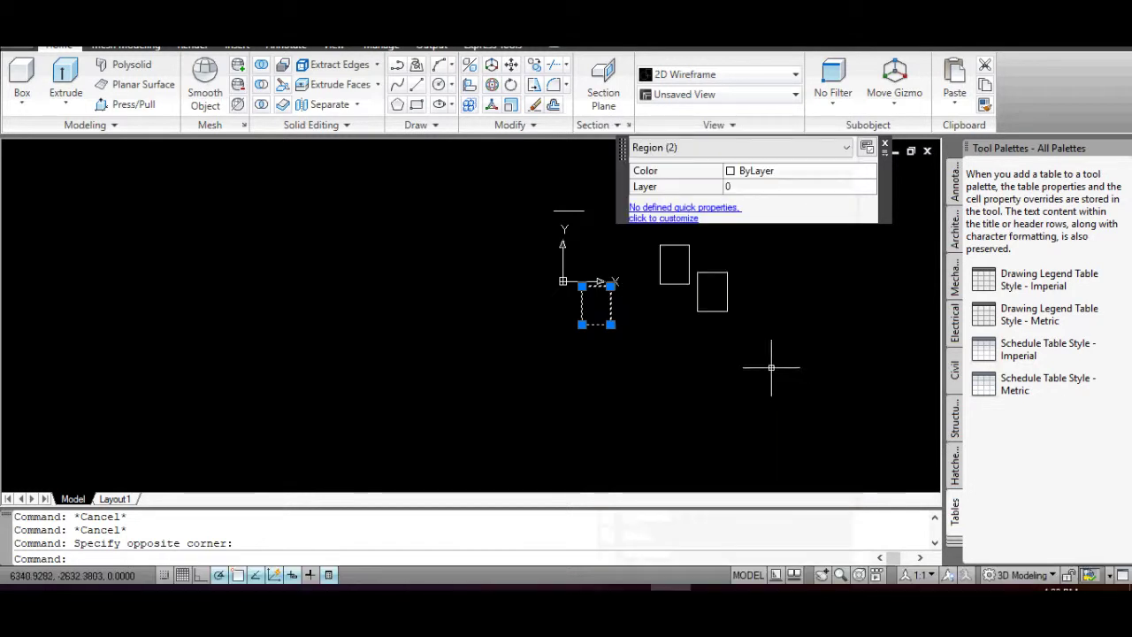
key(Escape)
key(Escape)
scroll(586, 270, up, 2)
key(Escape)
scroll(575, 248, down, 4)
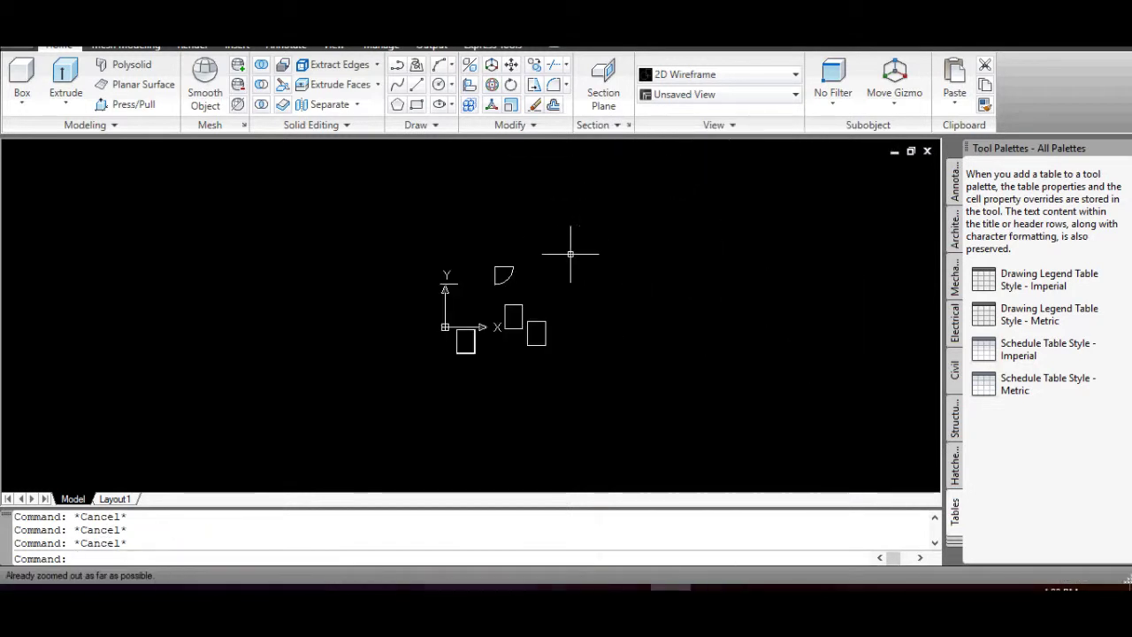
scroll(449, 278, up, 2)
scroll(455, 283, up, 3)
scroll(538, 362, down, 2)
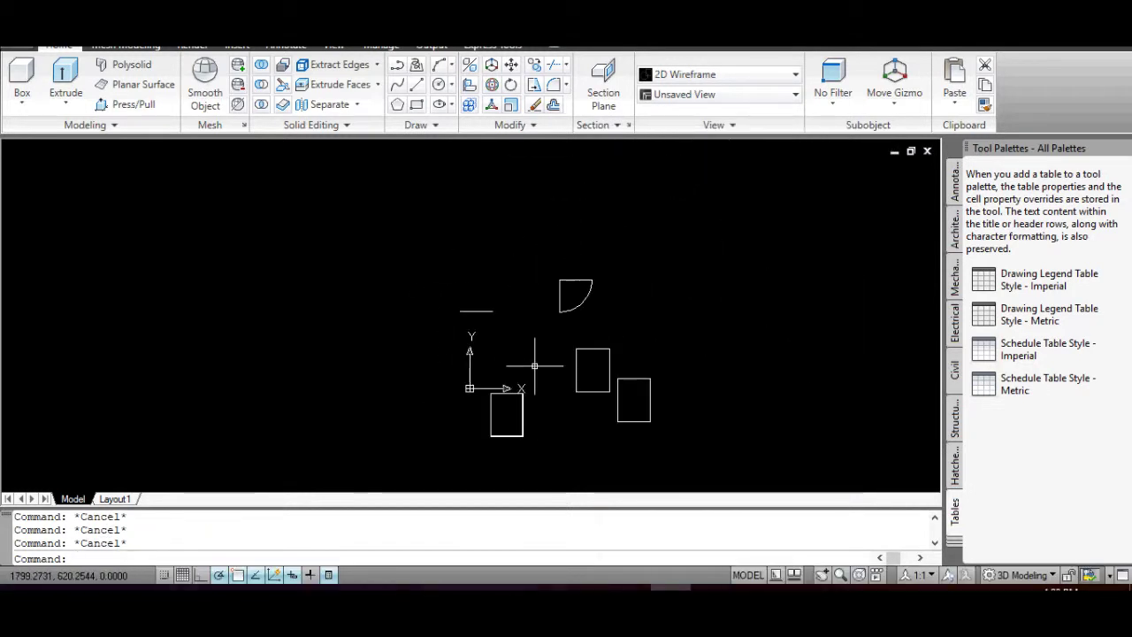
- Move both window regions by their corner to a spot beside the door arc
click(529, 452)
click(480, 377)
text(m)
key(Return)
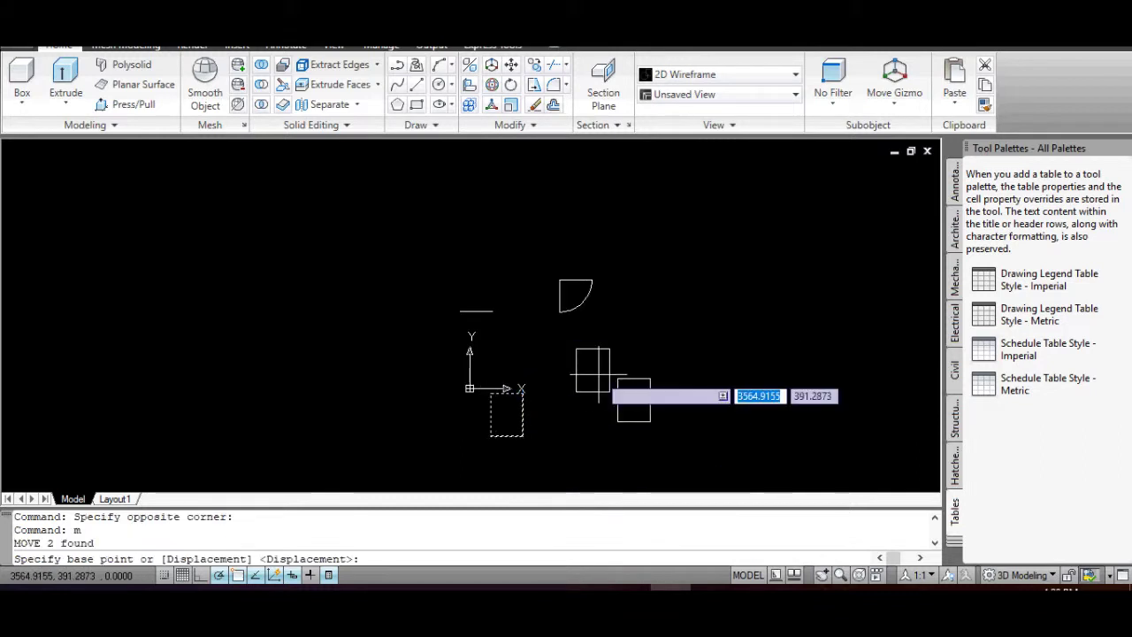
click(529, 435)
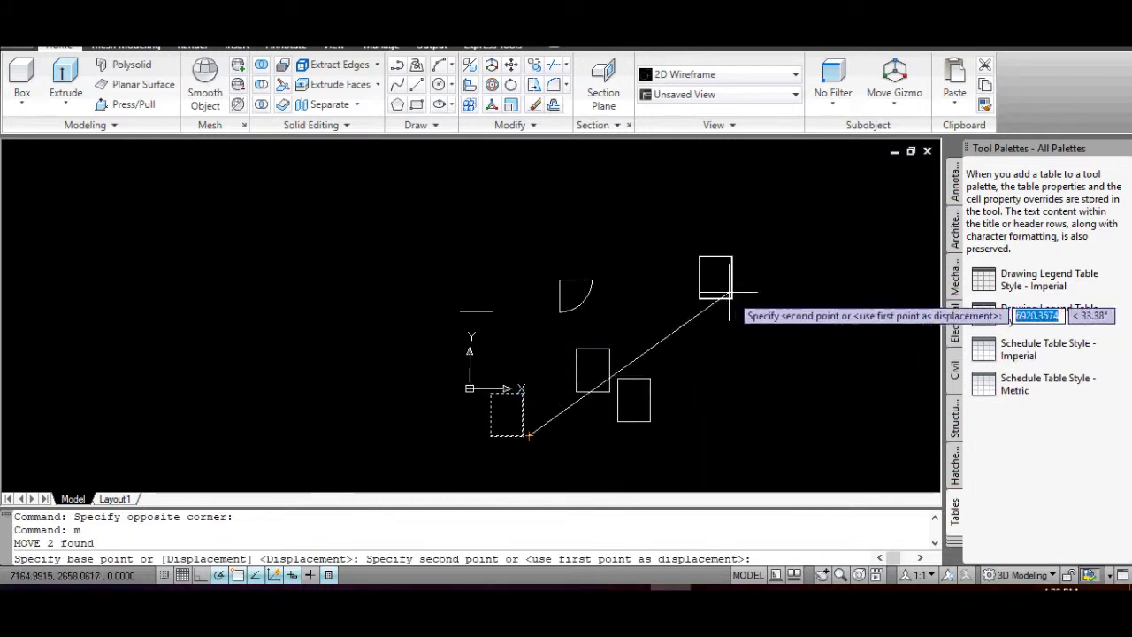
click(659, 314)
scroll(461, 316, up, 3)
- Erase the stray short line and the two spare rectangles
scroll(462, 316, up, 1)
click(613, 320)
click(369, 269)
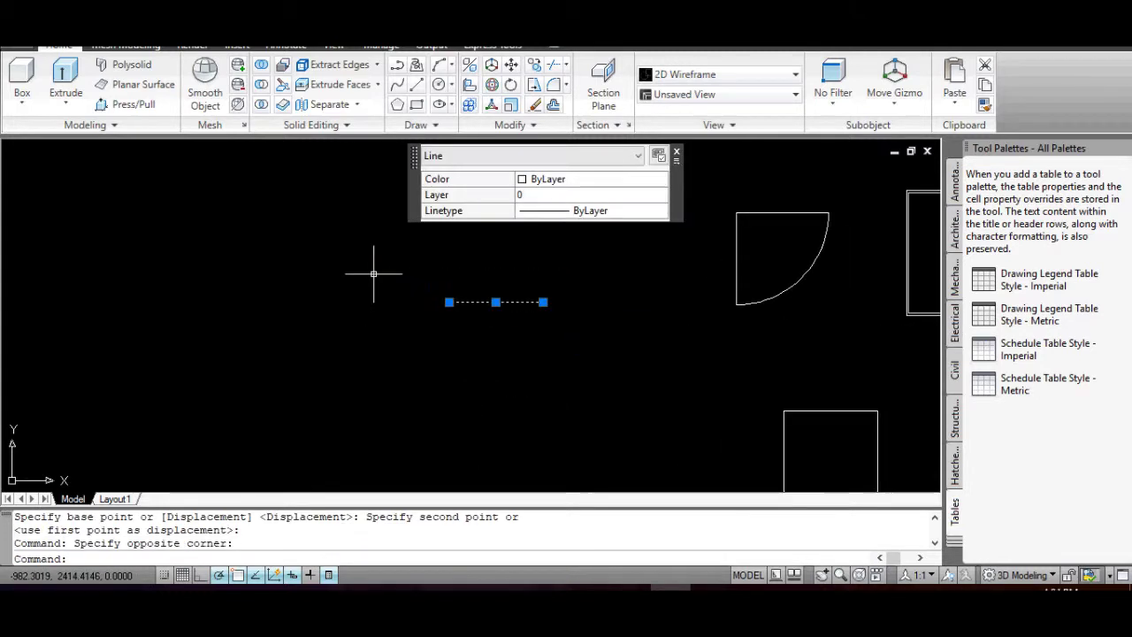
scroll(523, 331, down, 4)
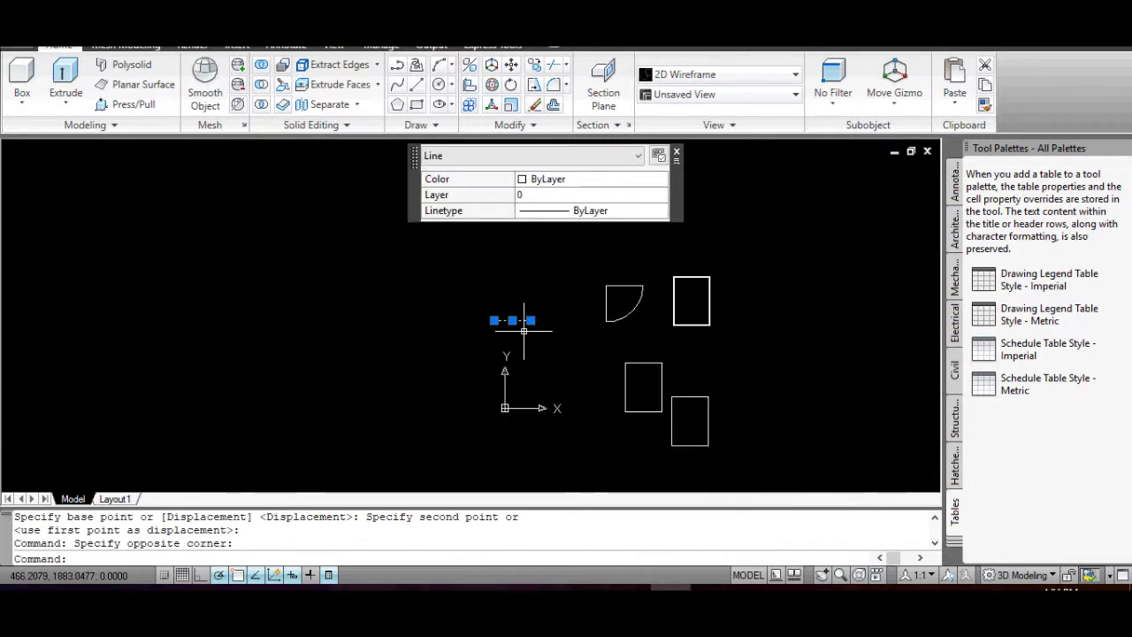
click(773, 464)
click(608, 357)
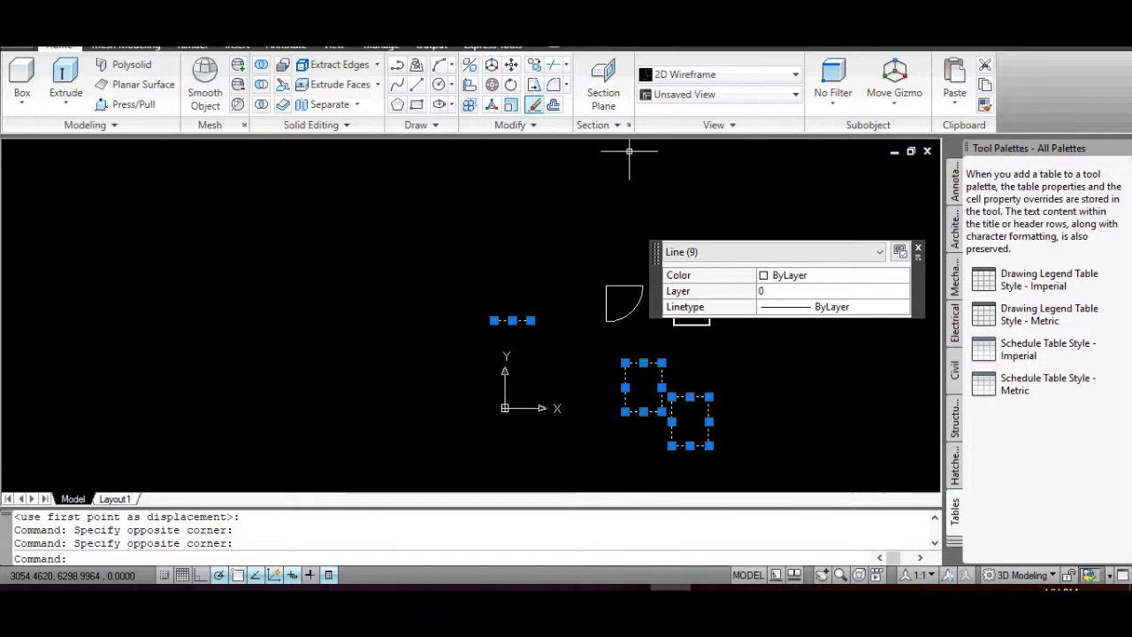
click(534, 104)
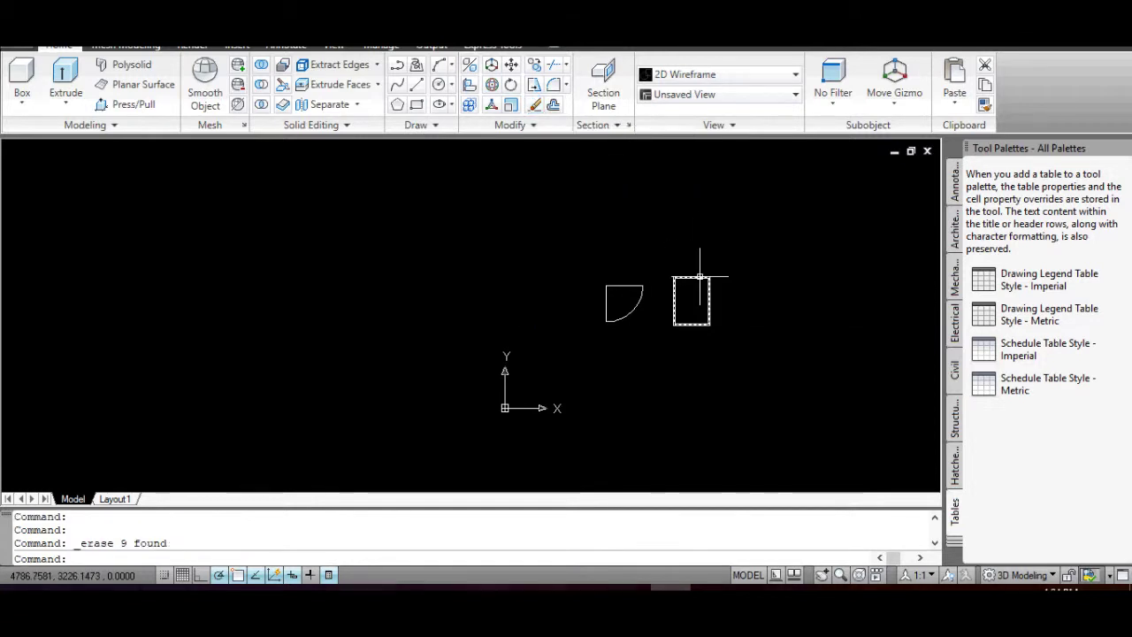
- Bring up the application menu to save the cleaned-up drawing
scroll(688, 304, up, 2)
scroll(694, 304, down, 2)
scroll(802, 306, up, 2)
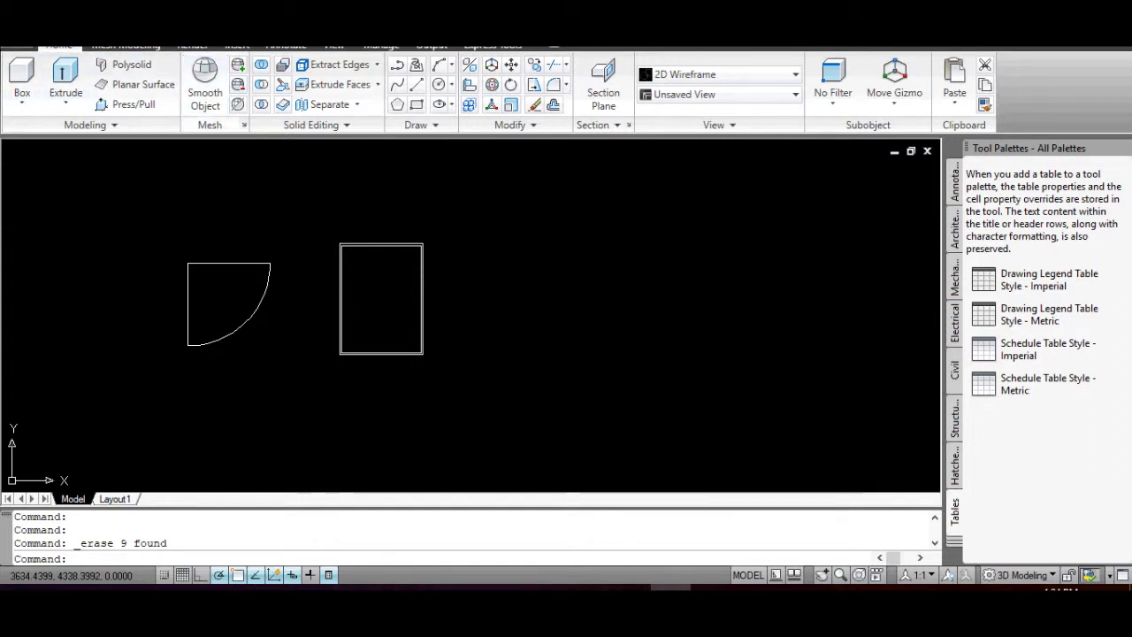
scroll(288, 142, down, 2)
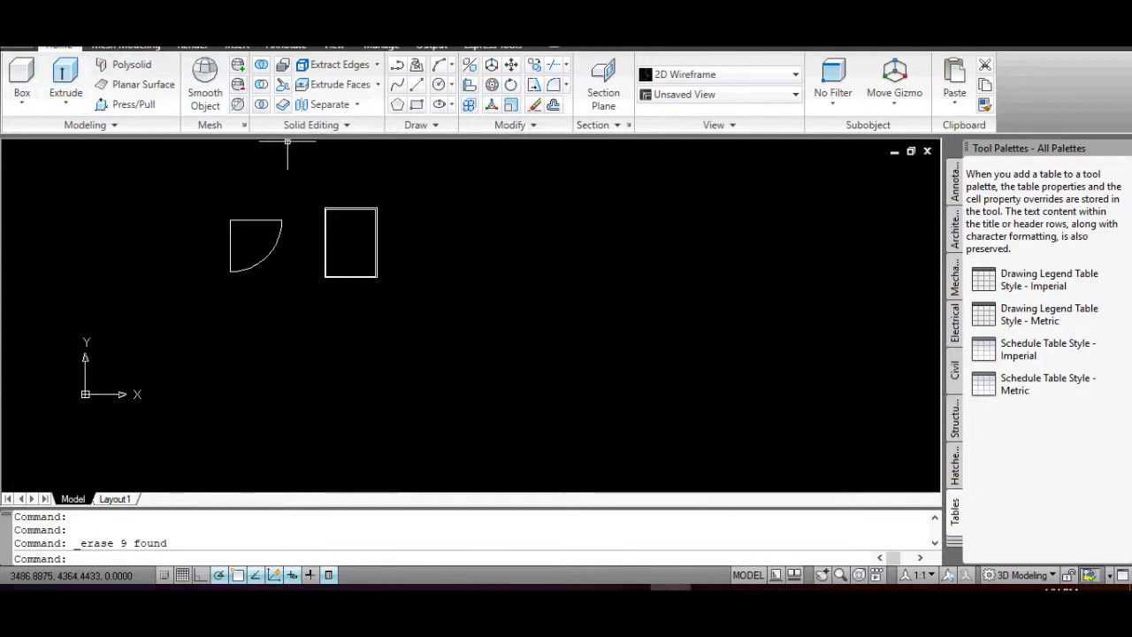
click(17, 46)
- Save the drawing and zoom in to review the door and window regions
click(53, 188)
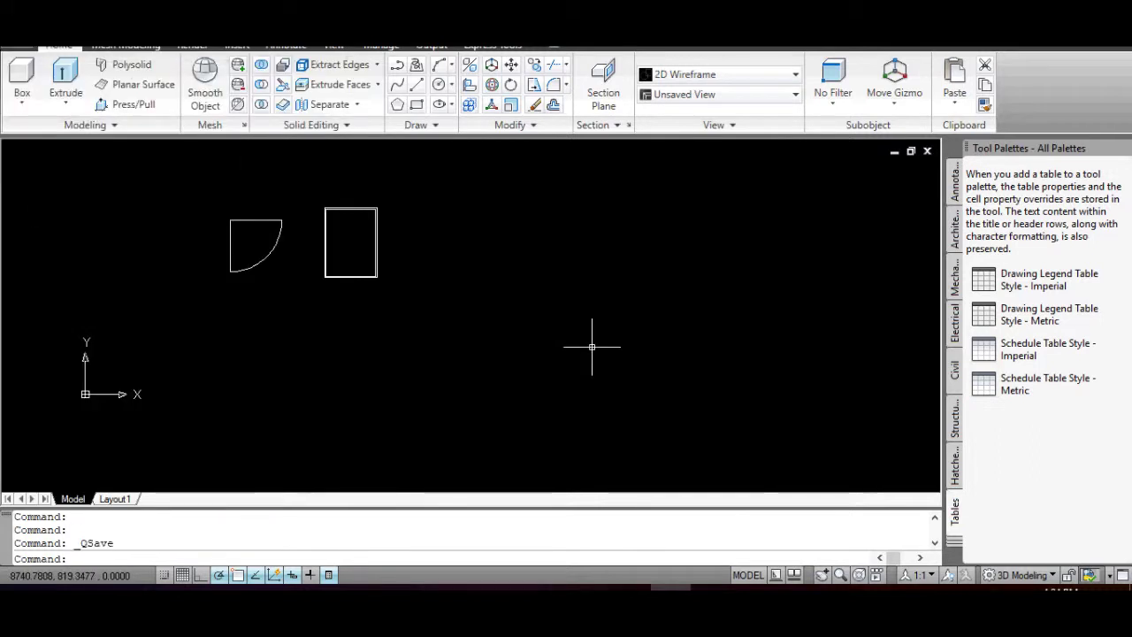
key(Escape)
key(Escape)
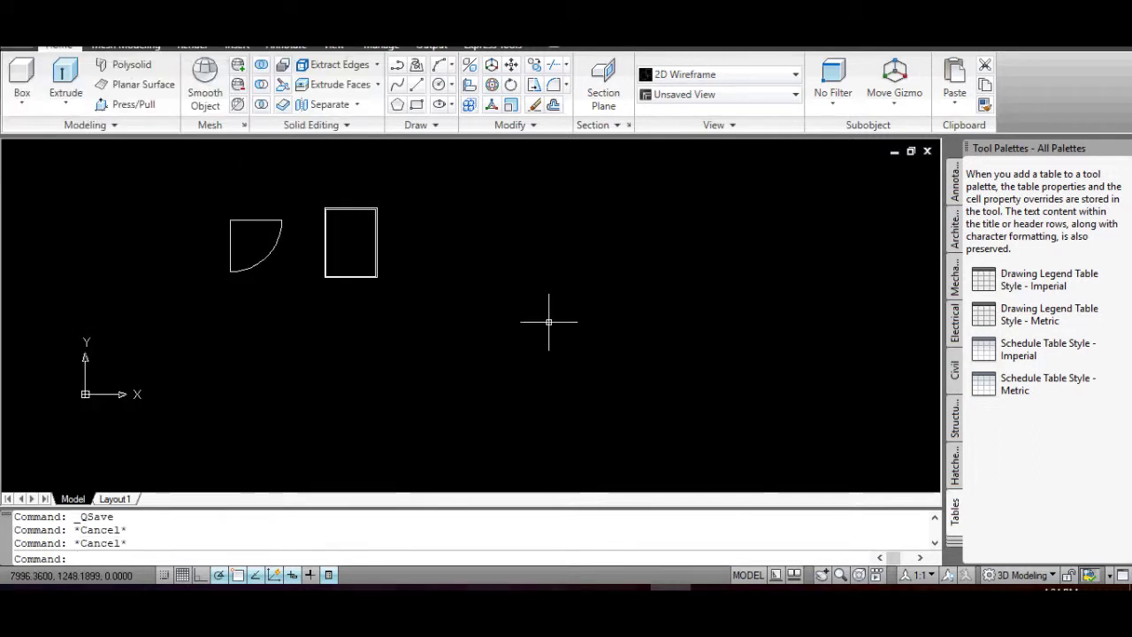
scroll(495, 314, down, 2)
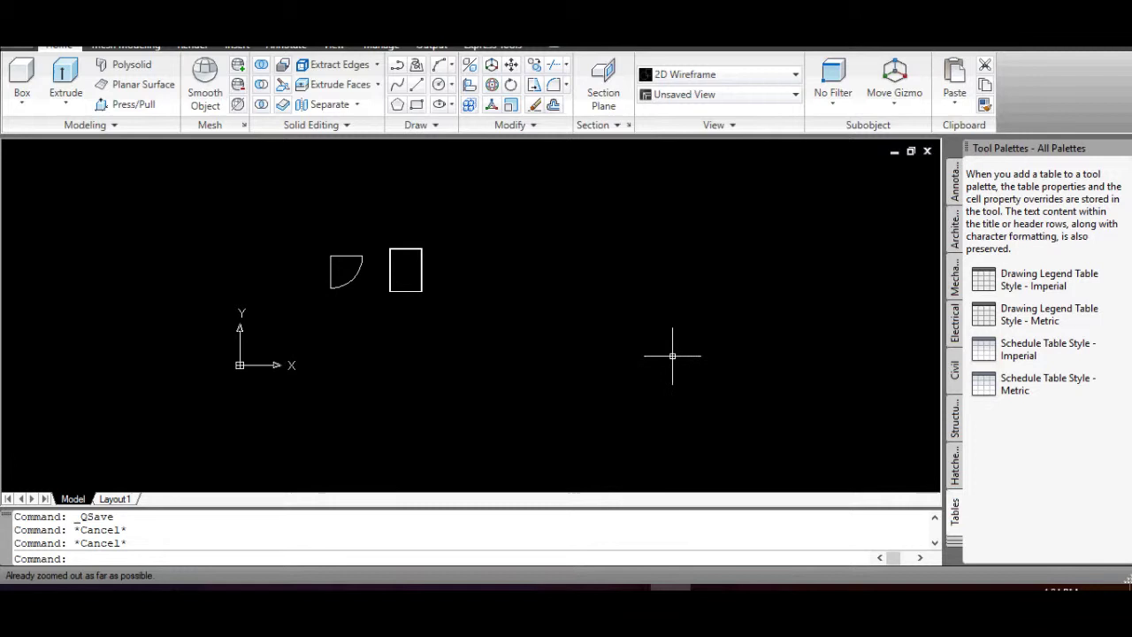
scroll(398, 246, up, 5)
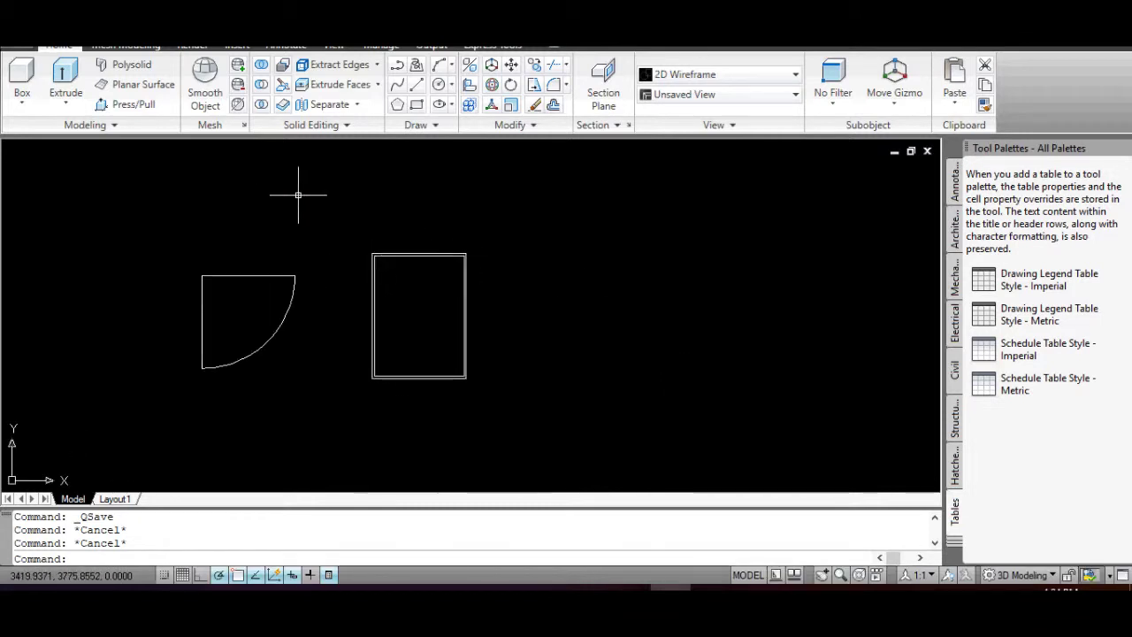
scroll(301, 192, up, 1)
scroll(399, 227, down, 4)
- Zoom back out and switch to the PowerPoint slide with the door and window sketches
scroll(420, 226, up, 2)
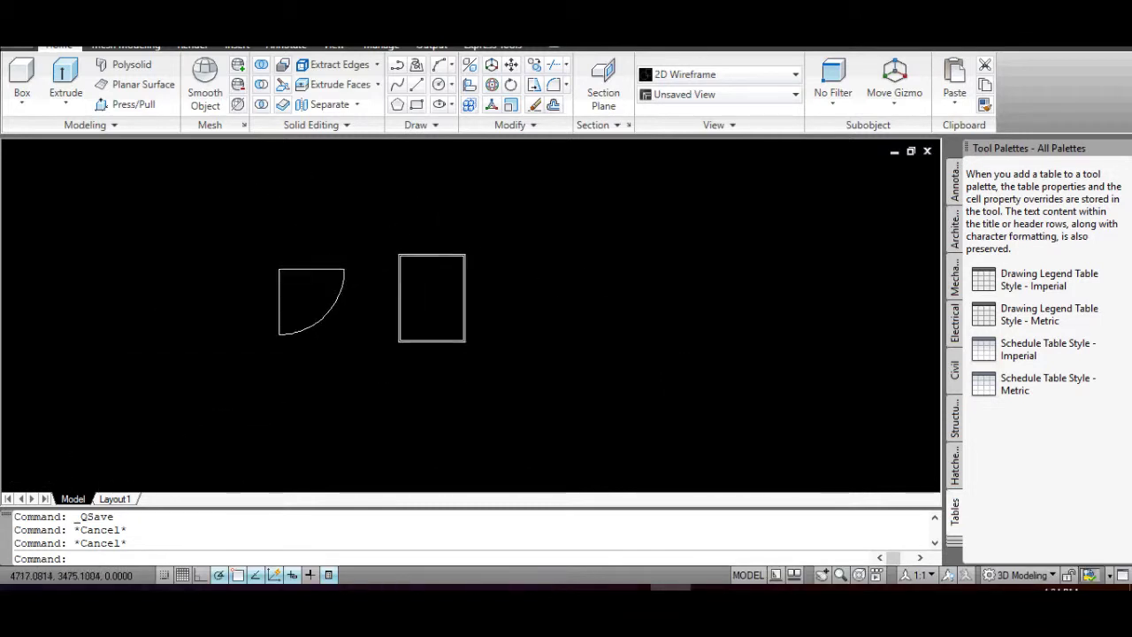
scroll(446, 236, up, 1)
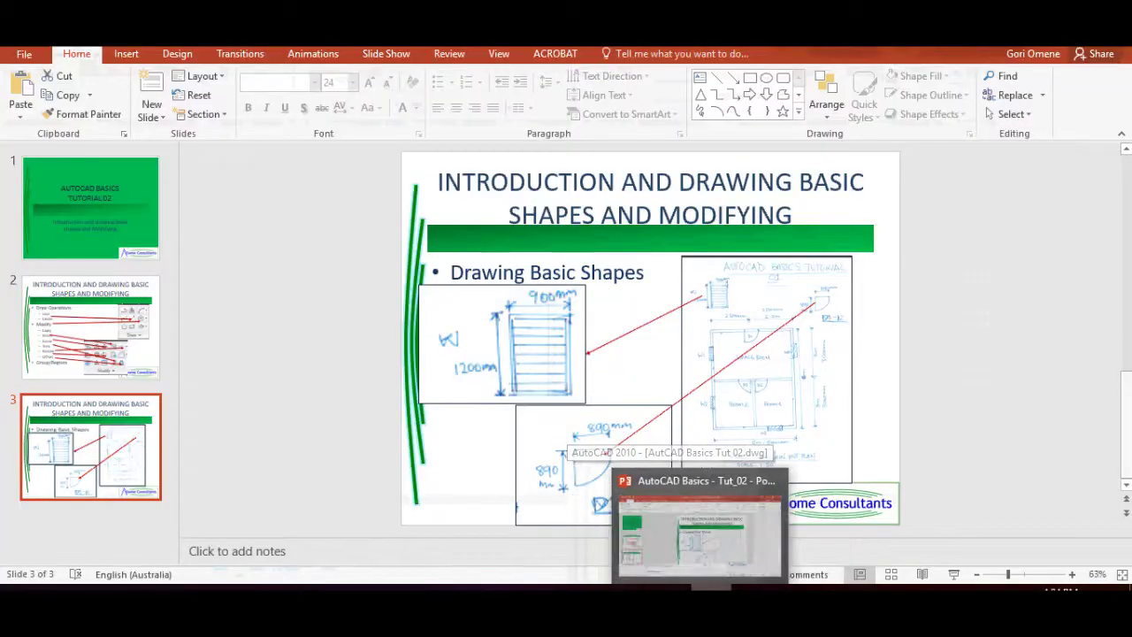
click(669, 531)
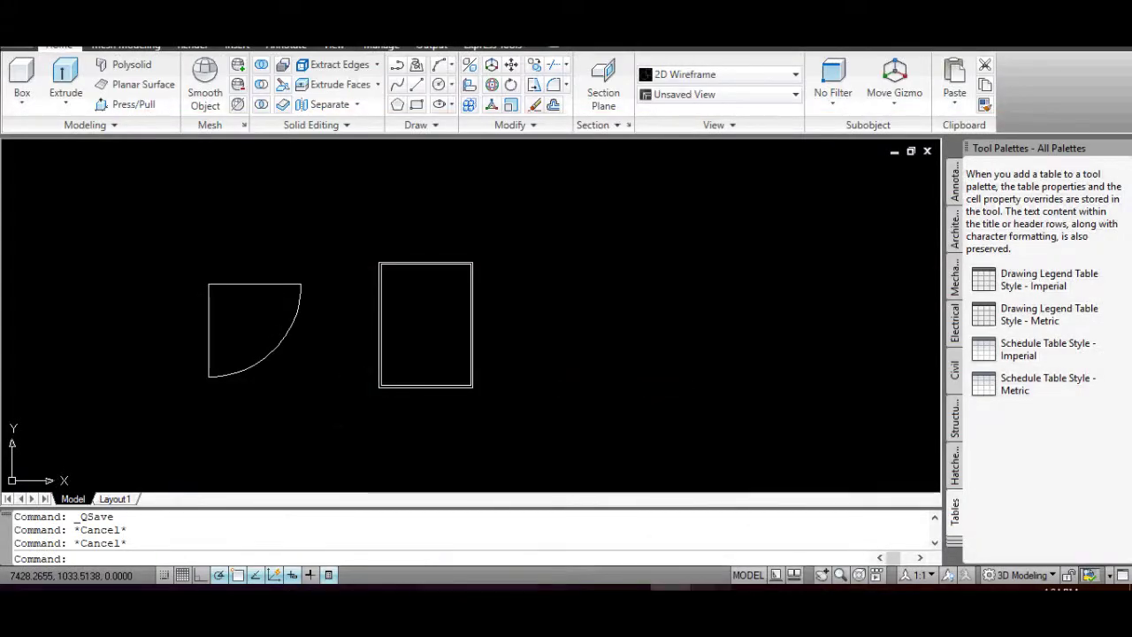
key(alt+Tab)
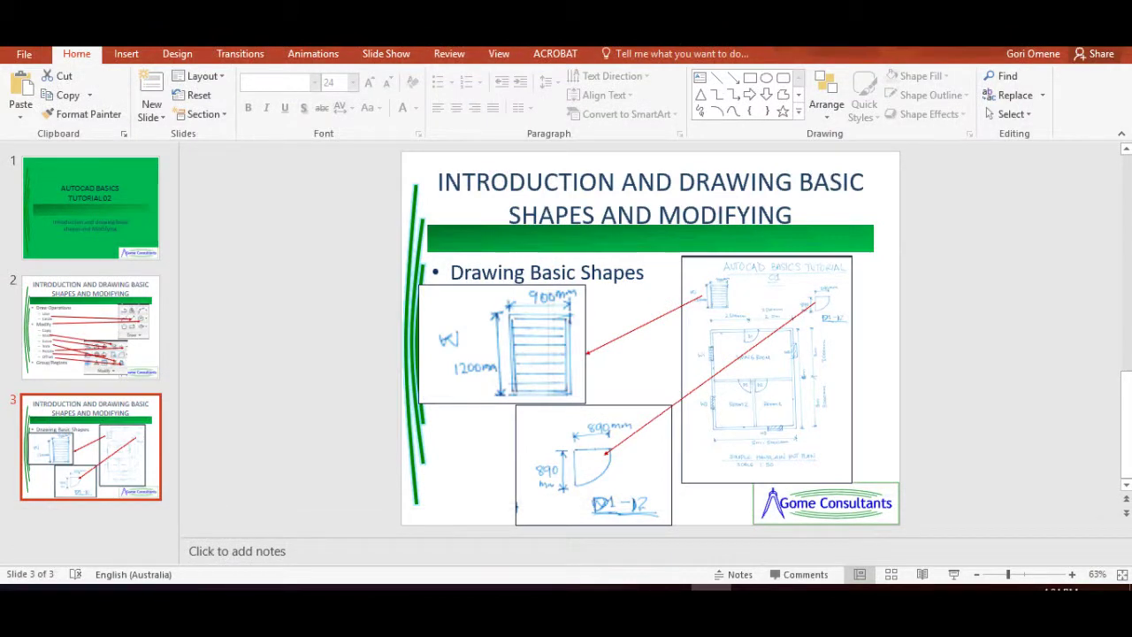